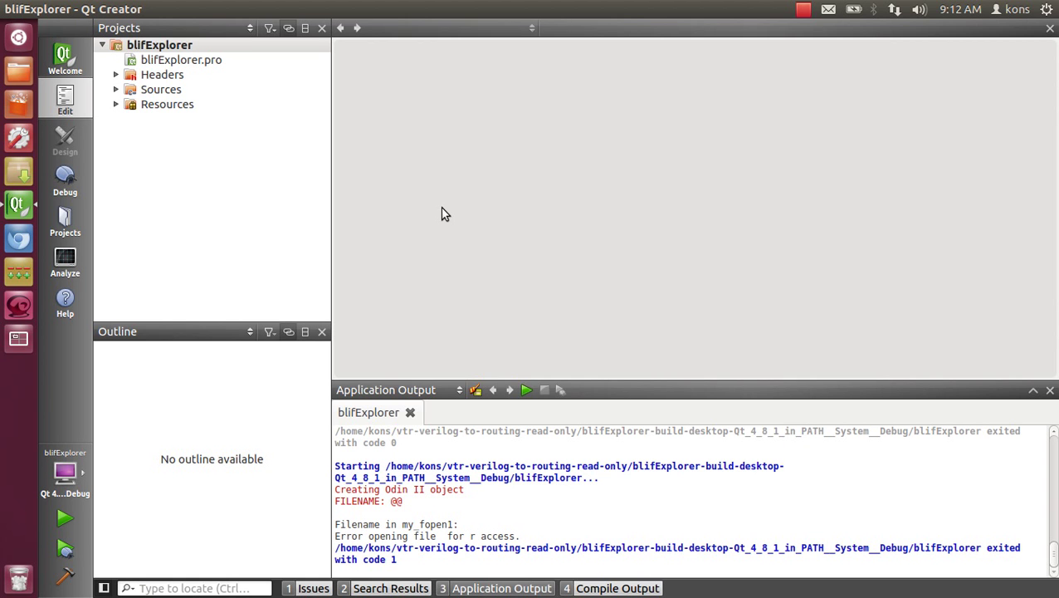
Step: Build and run the blifExplorer project from Qt Creator to launch Circuit Explorer
{"action": "left_click", "coordinate": [65, 519]}
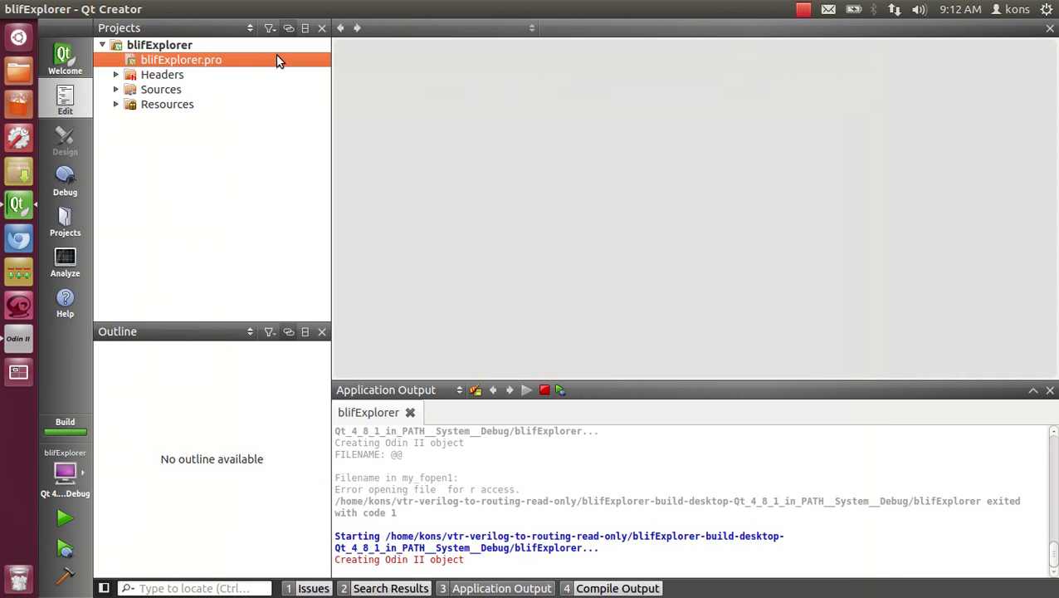
Step: Place a LogicUnit block (MouseAdd) near the upper left of the empty canvas
{"action": "left_click", "coordinate": [18, 338]}
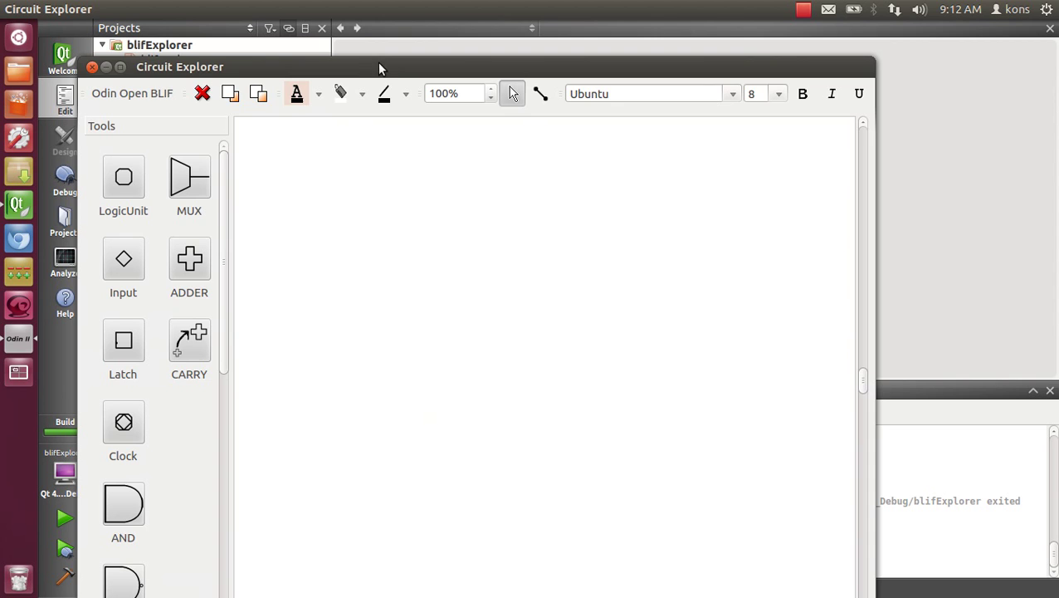
{"action": "mouse_move", "coordinate": [378, 66]}
{"action": "left_mouse_down"}
{"action": "mouse_move", "coordinate": [387, 160]}
{"action": "mouse_move", "coordinate": [403, 58]}
{"action": "left_mouse_up"}
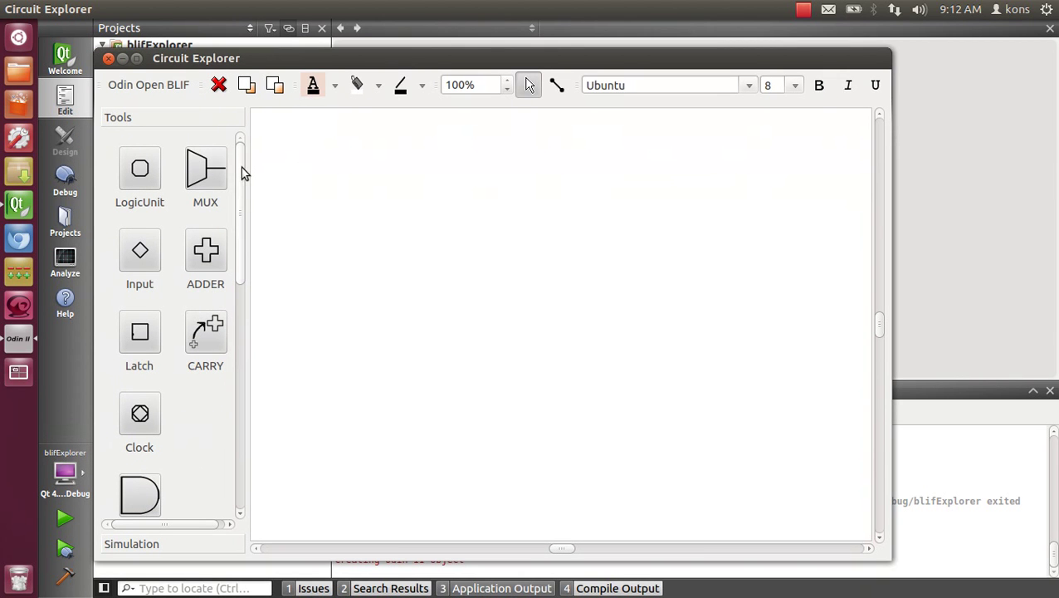
{"action": "mouse_move", "coordinate": [242, 166]}
{"action": "left_mouse_down"}
{"action": "mouse_move", "coordinate": [241, 399]}
{"action": "mouse_move", "coordinate": [251, 196]}
{"action": "mouse_move", "coordinate": [242, 164]}
{"action": "left_mouse_up"}
{"action": "left_click_drag", "start_coordinate": [239, 191], "coordinate": [236, 187]}
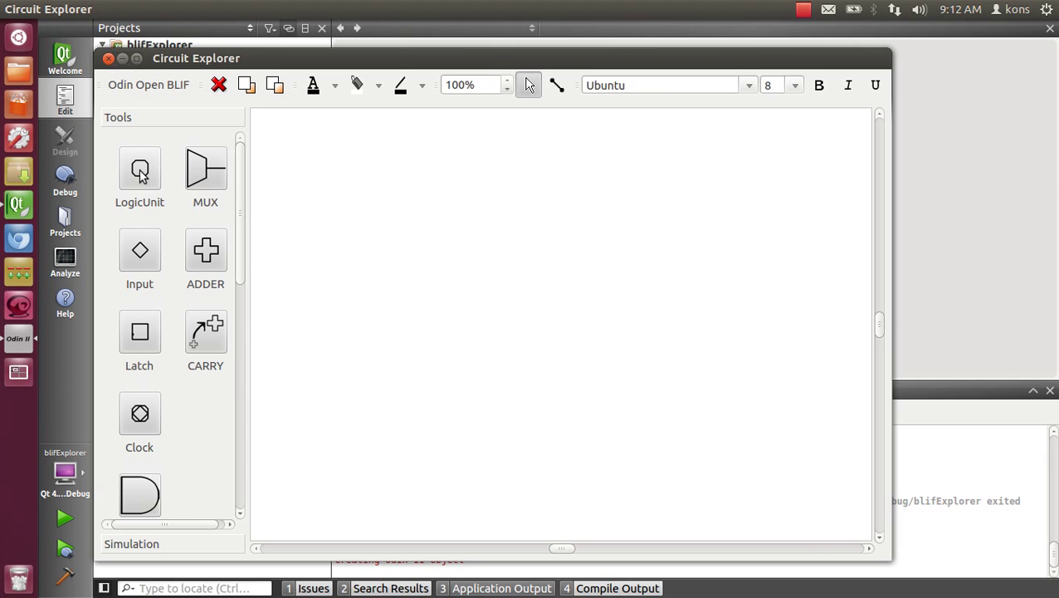
{"action": "mouse_move", "coordinate": [141, 173]}
{"action": "left_mouse_down"}
{"action": "mouse_move", "coordinate": [365, 207]}
{"action": "mouse_move", "coordinate": [355, 250]}
{"action": "left_mouse_up"}
{"action": "left_click", "coordinate": [407, 330]}
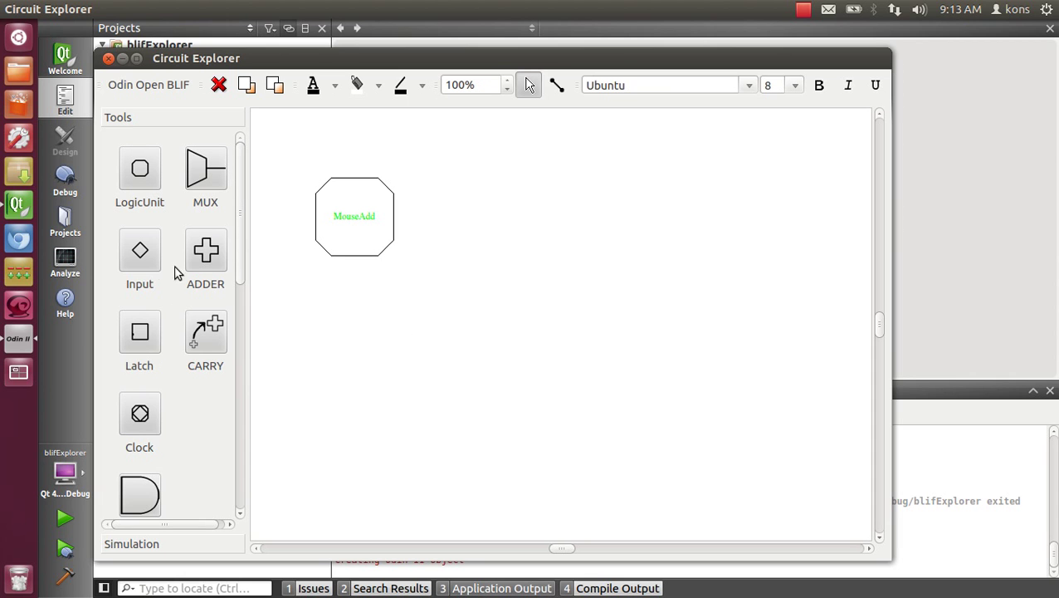
Step: Add an Input block and a Latch block beside the logic unit
{"action": "left_click_drag", "start_coordinate": [141, 254], "coordinate": [341, 330]}
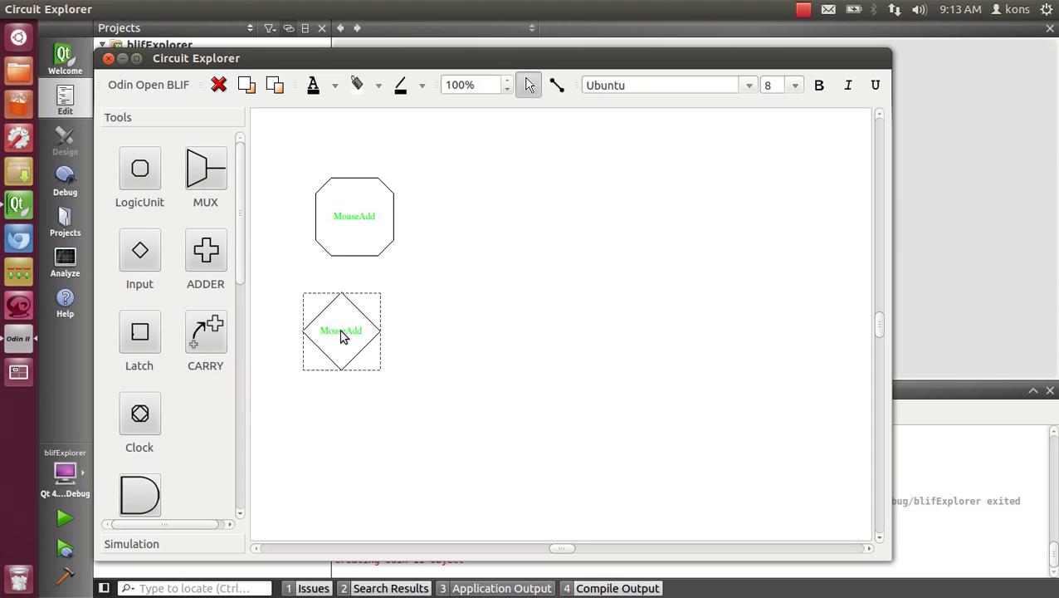
{"action": "left_click_drag", "start_coordinate": [354, 223], "coordinate": [561, 199]}
{"action": "mouse_move", "coordinate": [154, 333]}
{"action": "left_mouse_down"}
{"action": "mouse_move", "coordinate": [480, 357]}
{"action": "mouse_move", "coordinate": [474, 342]}
{"action": "left_mouse_up"}
{"action": "mouse_move", "coordinate": [345, 334]}
{"action": "left_mouse_down"}
{"action": "mouse_move", "coordinate": [337, 255]}
{"action": "mouse_move", "coordinate": [381, 303]}
{"action": "mouse_move", "coordinate": [452, 343]}
{"action": "left_mouse_up"}
Step: Wire the input to the latch and the latch to the logic unit
{"action": "left_click", "coordinate": [518, 179]}
{"action": "left_click", "coordinate": [557, 85]}
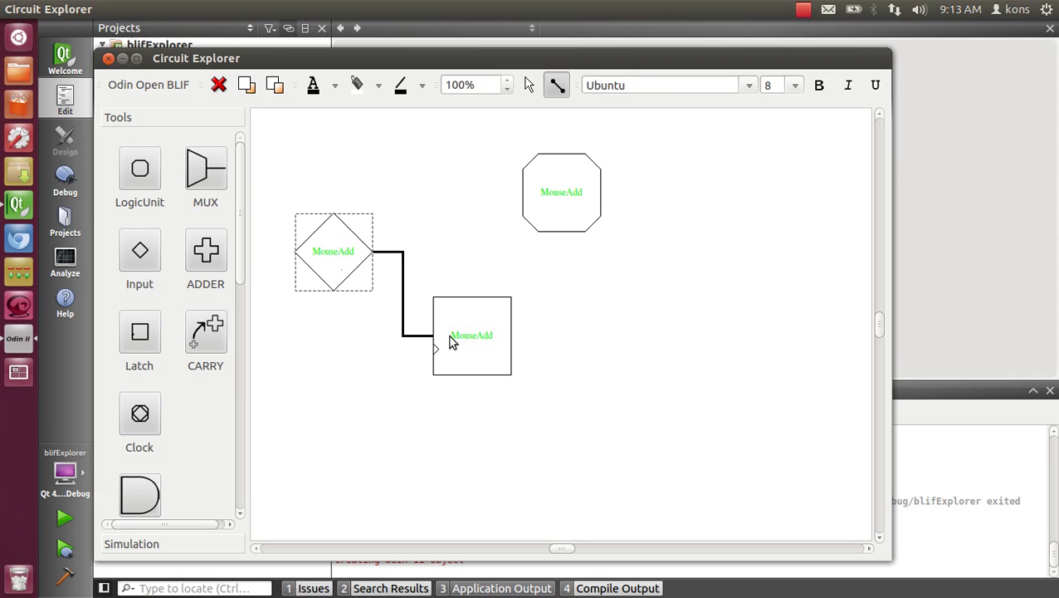
{"action": "mouse_move", "coordinate": [502, 305]}
{"action": "left_mouse_down"}
{"action": "mouse_move", "coordinate": [582, 191]}
{"action": "mouse_move", "coordinate": [657, 294]}
{"action": "left_mouse_up"}
{"action": "left_click", "coordinate": [530, 85]}
Step: Rearrange the input, latch and logic unit into a tidy left-to-right chain
{"action": "left_click_drag", "start_coordinate": [469, 336], "coordinate": [478, 243]}
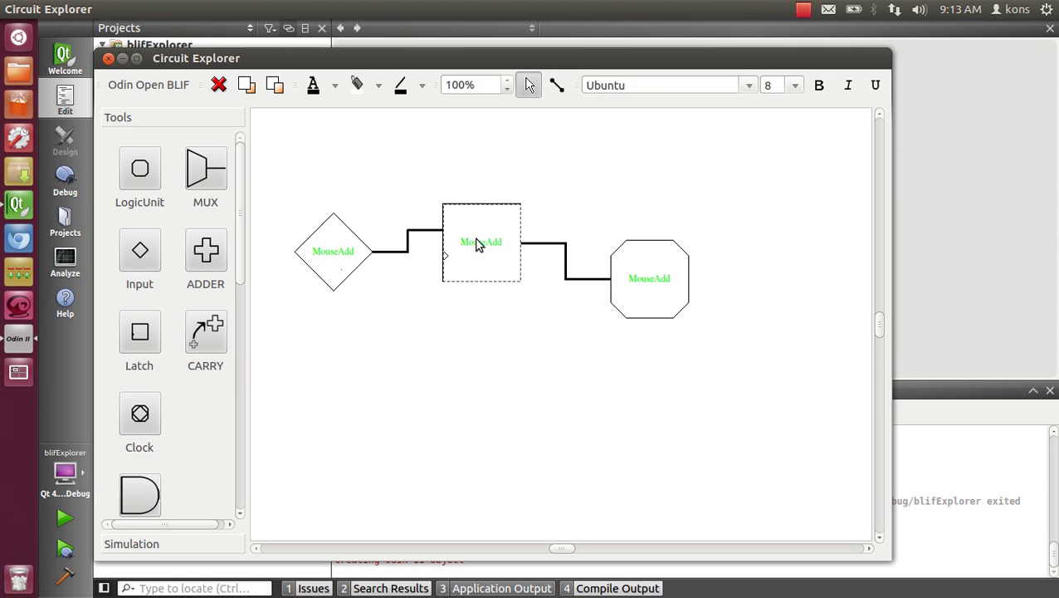
{"action": "left_click_drag", "start_coordinate": [325, 259], "coordinate": [314, 288]}
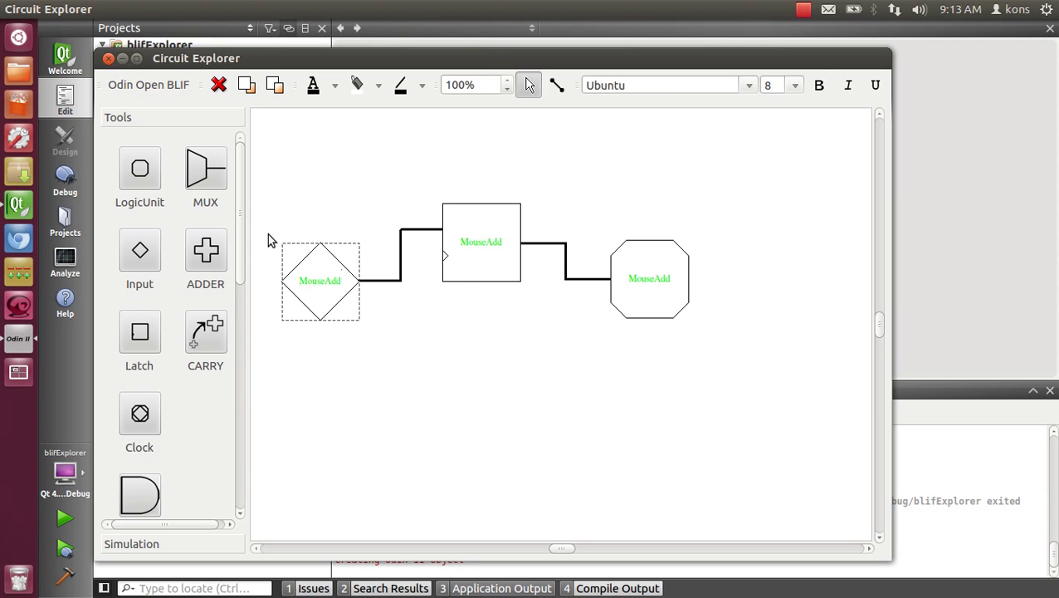
{"action": "left_click", "coordinate": [484, 250]}
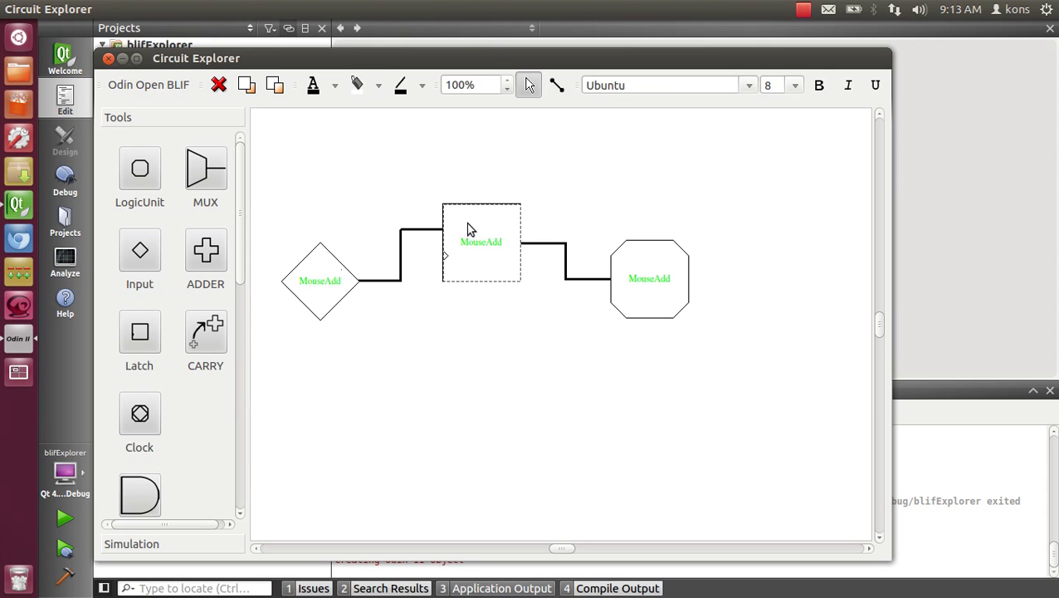
{"action": "mouse_move", "coordinate": [490, 255]}
{"action": "left_mouse_down"}
{"action": "mouse_move", "coordinate": [489, 390]}
{"action": "mouse_move", "coordinate": [486, 218]}
{"action": "left_mouse_up"}
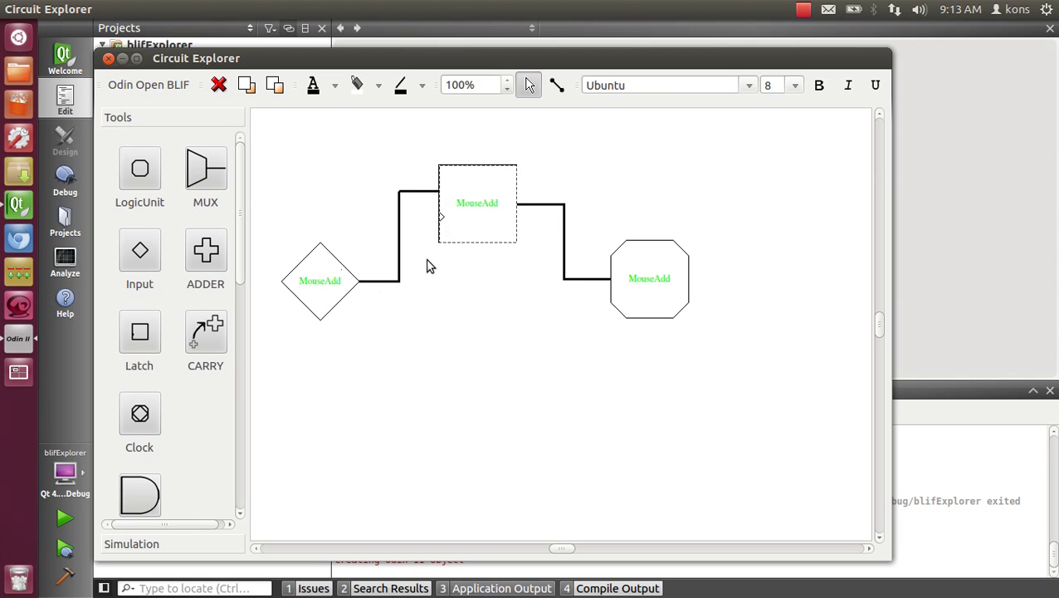
{"action": "mouse_move", "coordinate": [336, 287]}
{"action": "left_mouse_down"}
{"action": "mouse_move", "coordinate": [348, 380]}
{"action": "mouse_move", "coordinate": [352, 275]}
{"action": "left_mouse_up"}
{"action": "left_click_drag", "start_coordinate": [636, 276], "coordinate": [667, 204]}
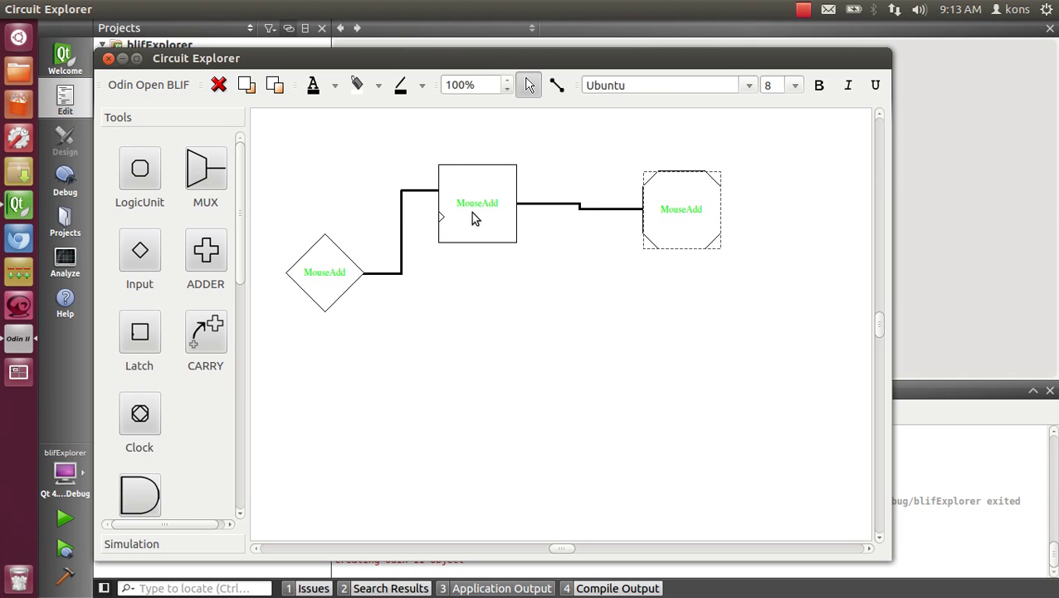
{"action": "left_click", "coordinate": [470, 210]}
{"action": "left_click", "coordinate": [378, 85]}
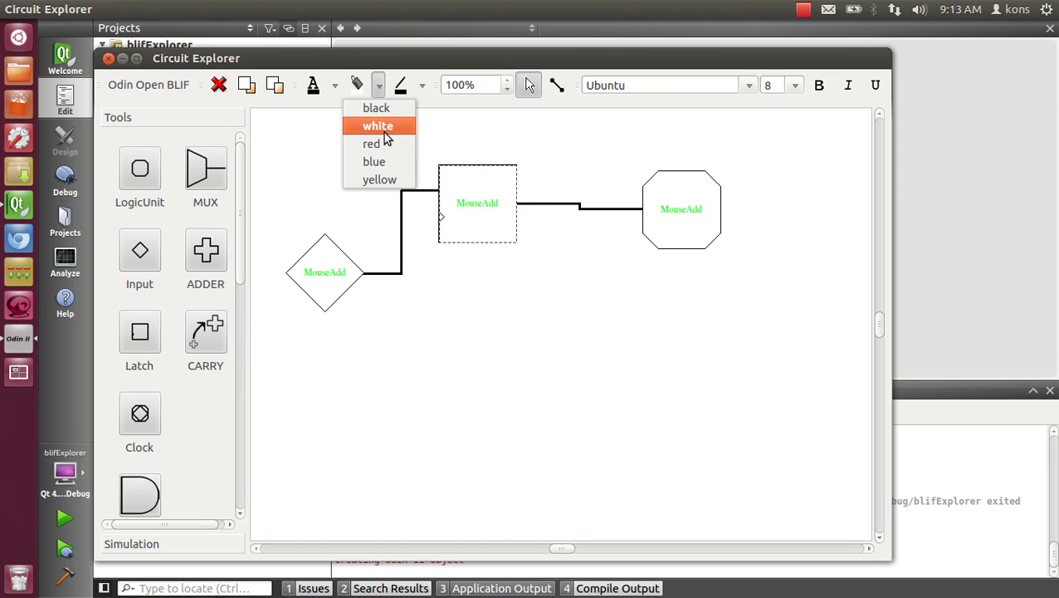
{"action": "left_click", "coordinate": [378, 145]}
{"action": "left_click", "coordinate": [559, 209]}
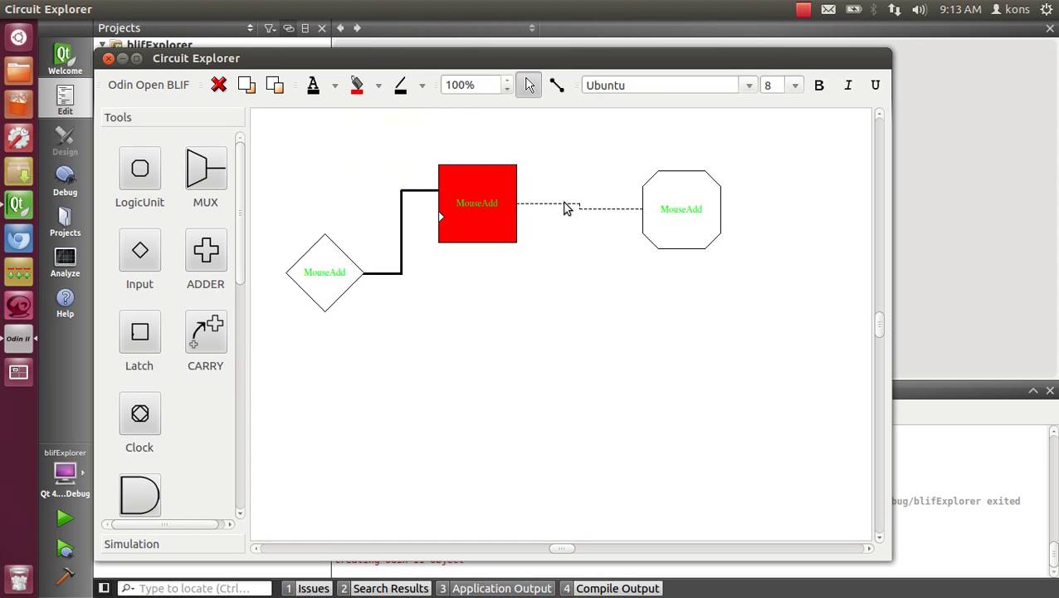
{"action": "left_click", "coordinate": [421, 86]}
{"action": "left_click", "coordinate": [431, 143]}
{"action": "left_click", "coordinate": [582, 268]}
{"action": "left_click", "coordinate": [457, 168]}
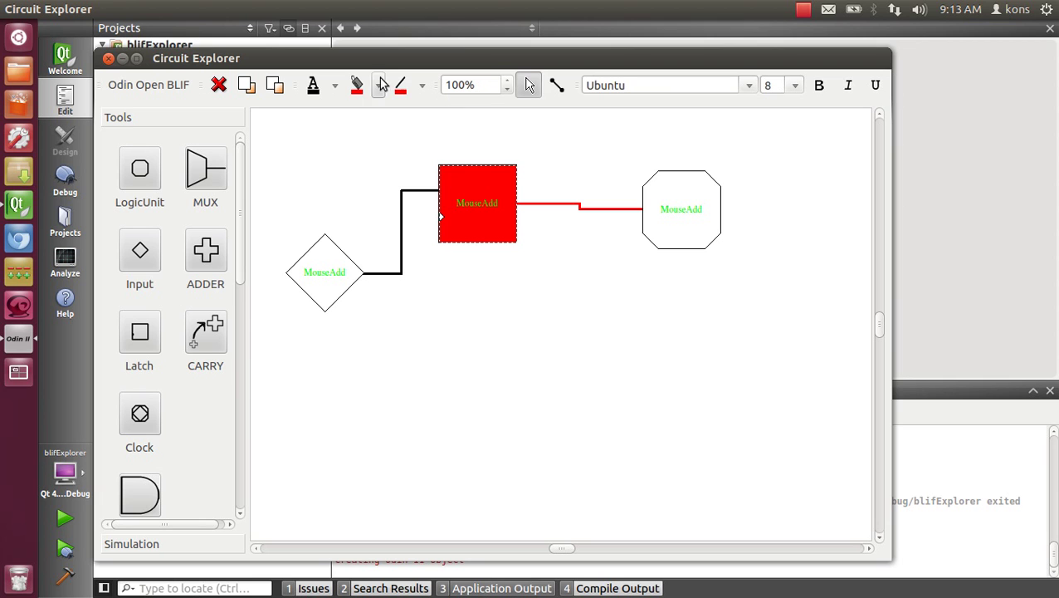
{"action": "left_click", "coordinate": [379, 85]}
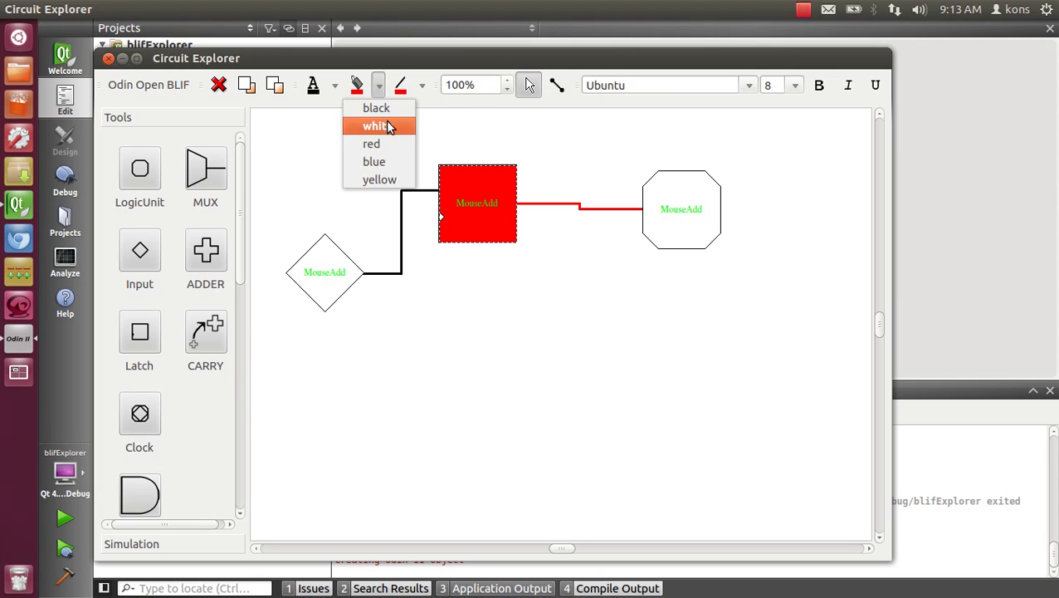
{"action": "left_click", "coordinate": [385, 125]}
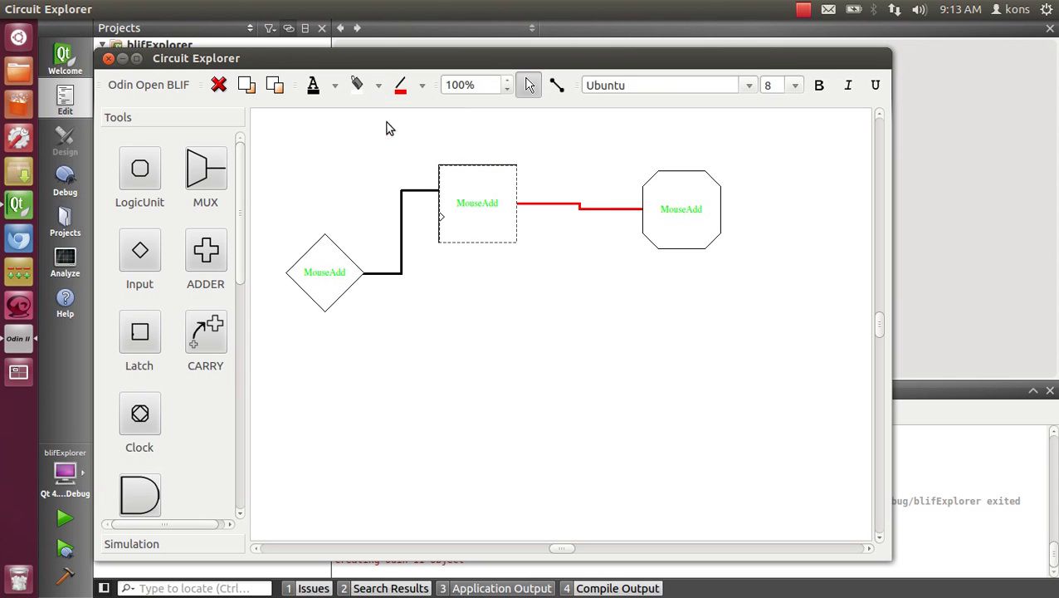
{"action": "left_click", "coordinate": [574, 205]}
{"action": "left_click", "coordinate": [585, 214]}
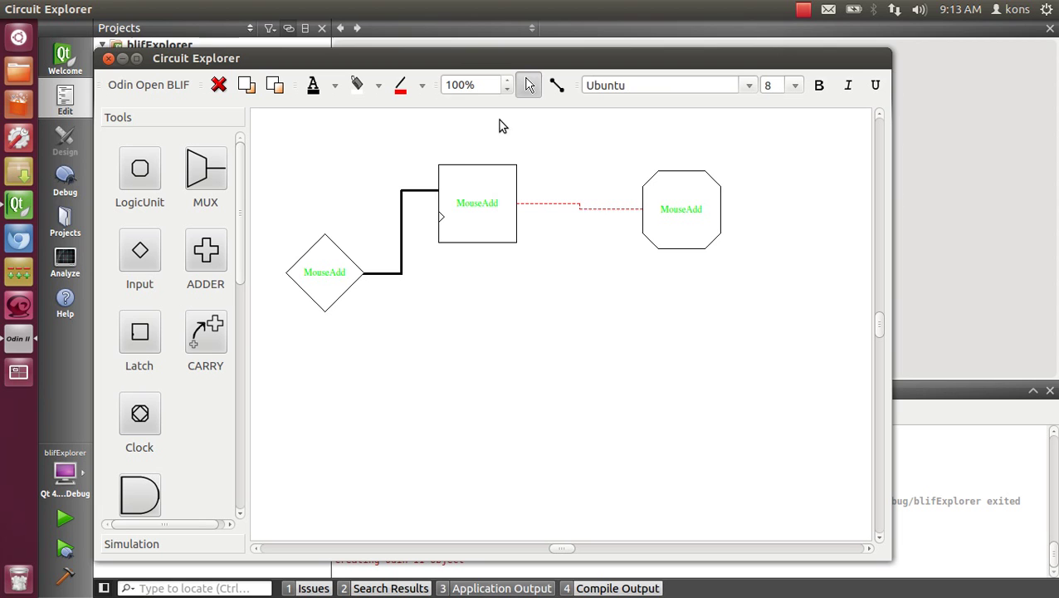
{"action": "left_click", "coordinate": [422, 86]}
{"action": "left_click", "coordinate": [421, 108]}
{"action": "left_click", "coordinate": [463, 315]}
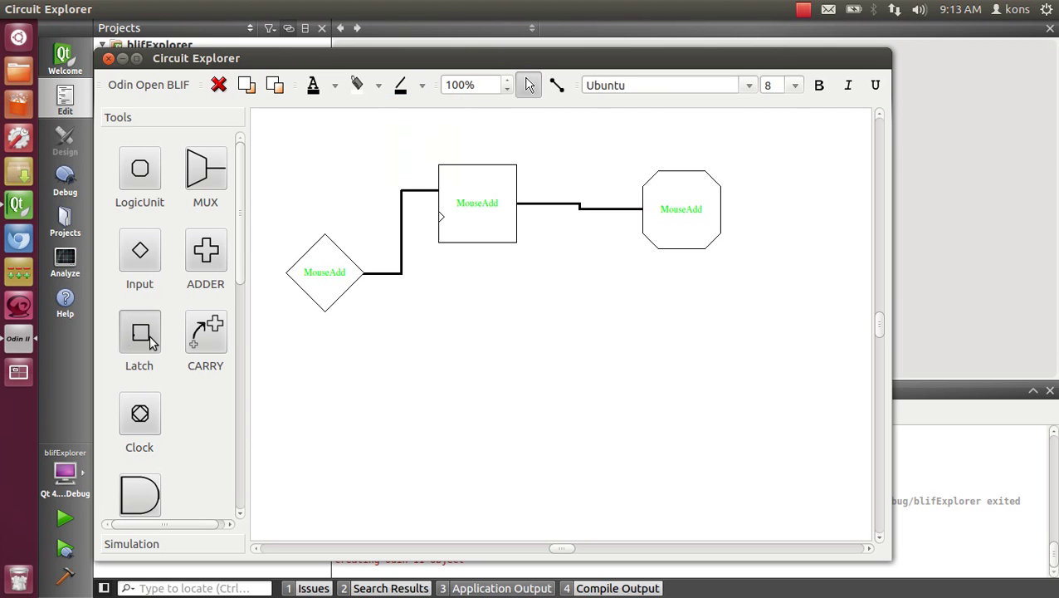
Step: Add a second latch and wire the middle latch to it
{"action": "left_click", "coordinate": [674, 314]}
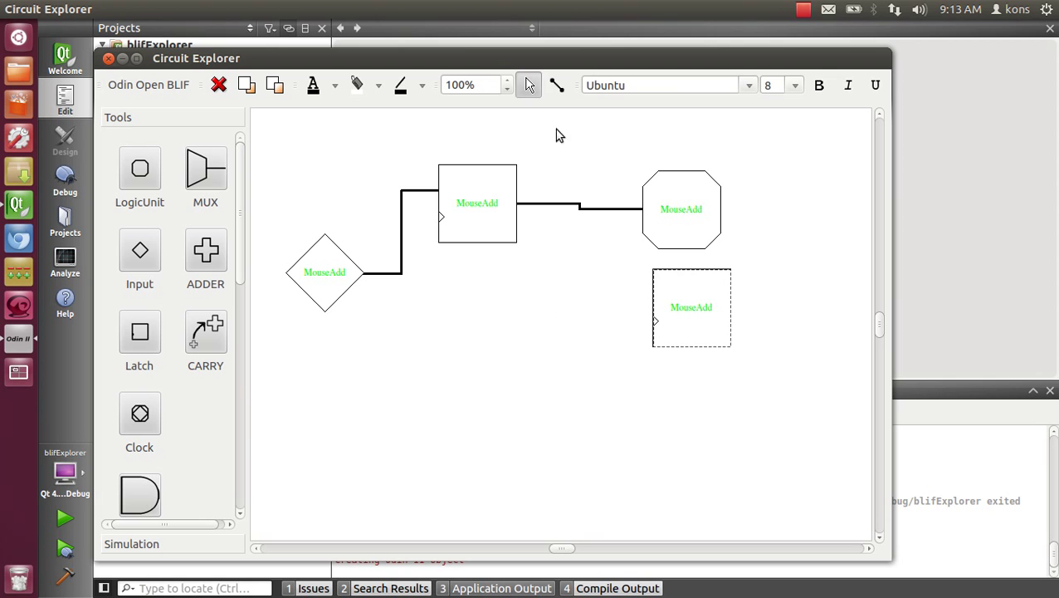
{"action": "left_click", "coordinate": [556, 84]}
{"action": "left_click_drag", "start_coordinate": [484, 207], "coordinate": [669, 309]}
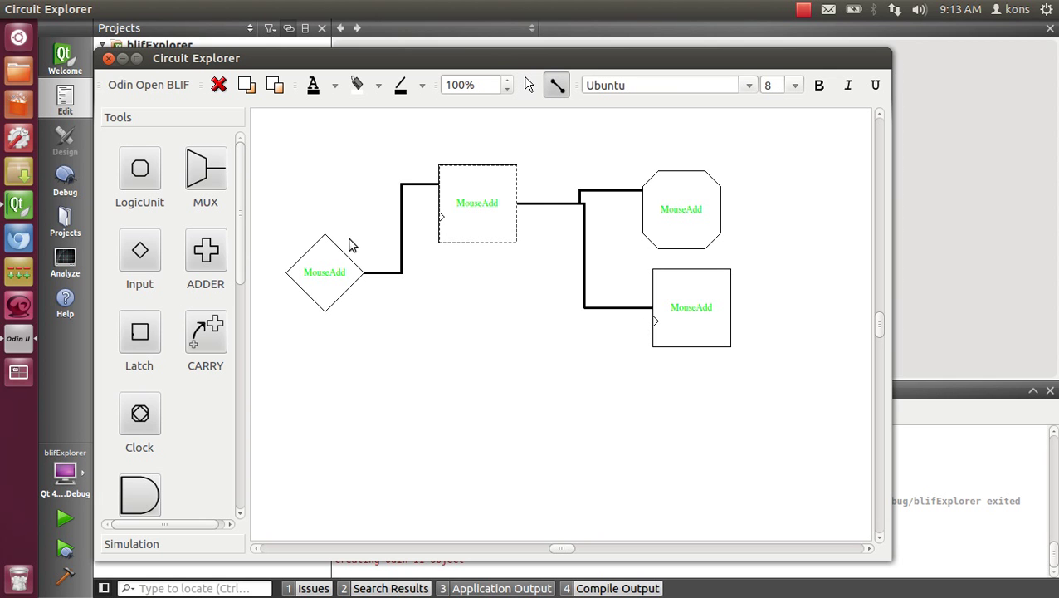
Step: Add a 'VTR project' text label in the middle of the canvas
{"action": "left_click_drag", "start_coordinate": [239, 248], "coordinate": [232, 508]}
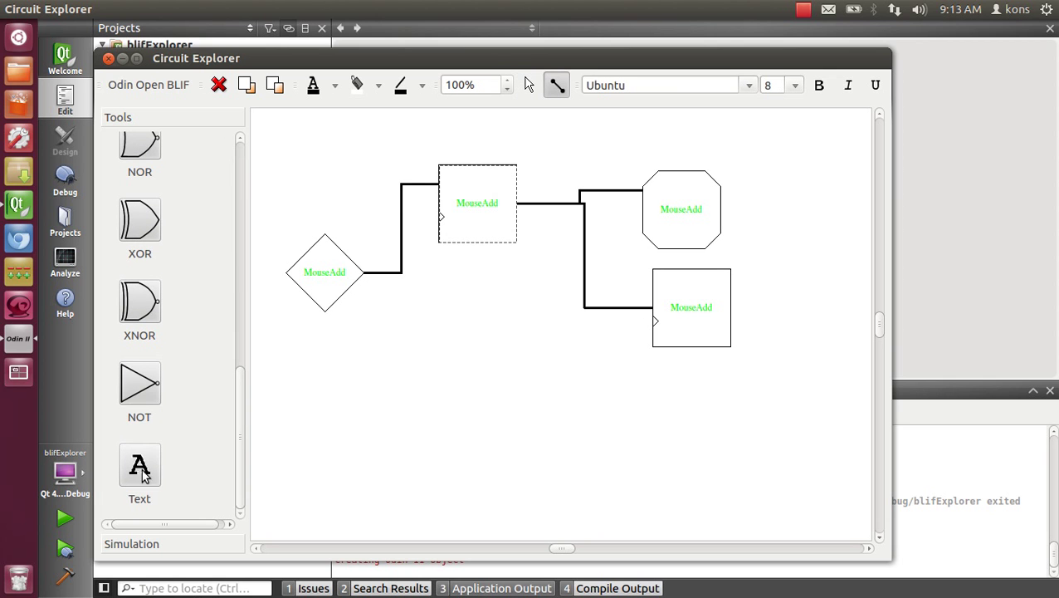
{"action": "left_click_drag", "start_coordinate": [143, 470], "coordinate": [503, 294]}
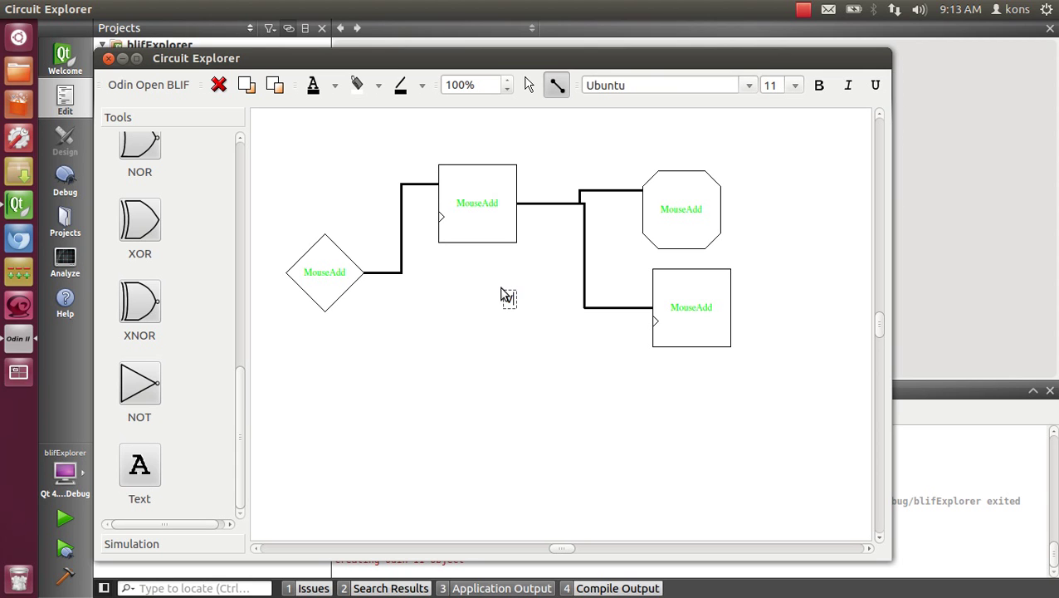
{"action": "type", "text": "VTR project"}
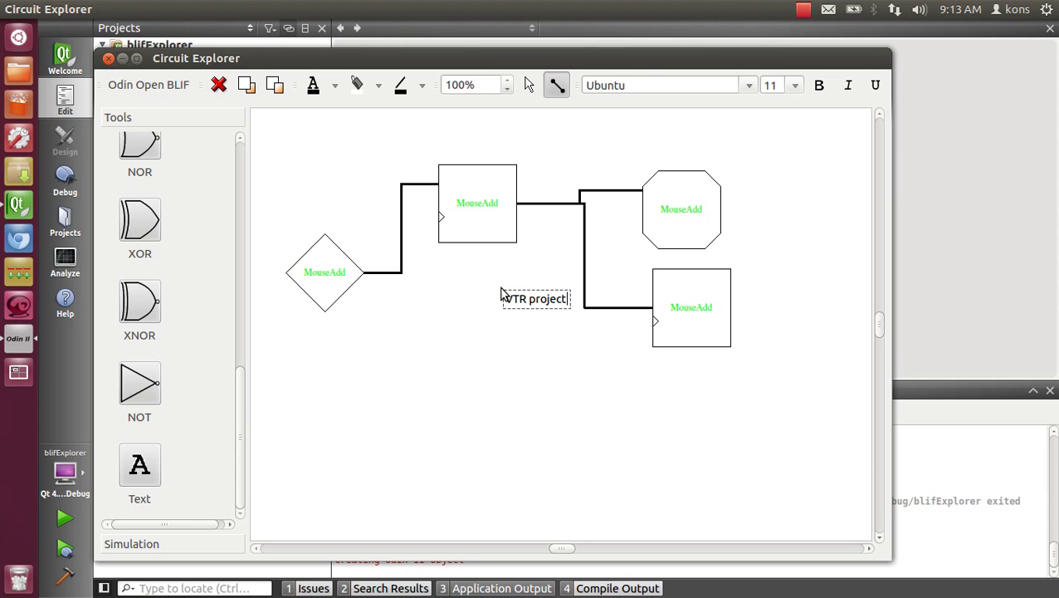
{"action": "left_click", "coordinate": [436, 340]}
Step: Delete the input, both latches and the logic unit from the canvas
{"action": "left_click", "coordinate": [334, 263]}
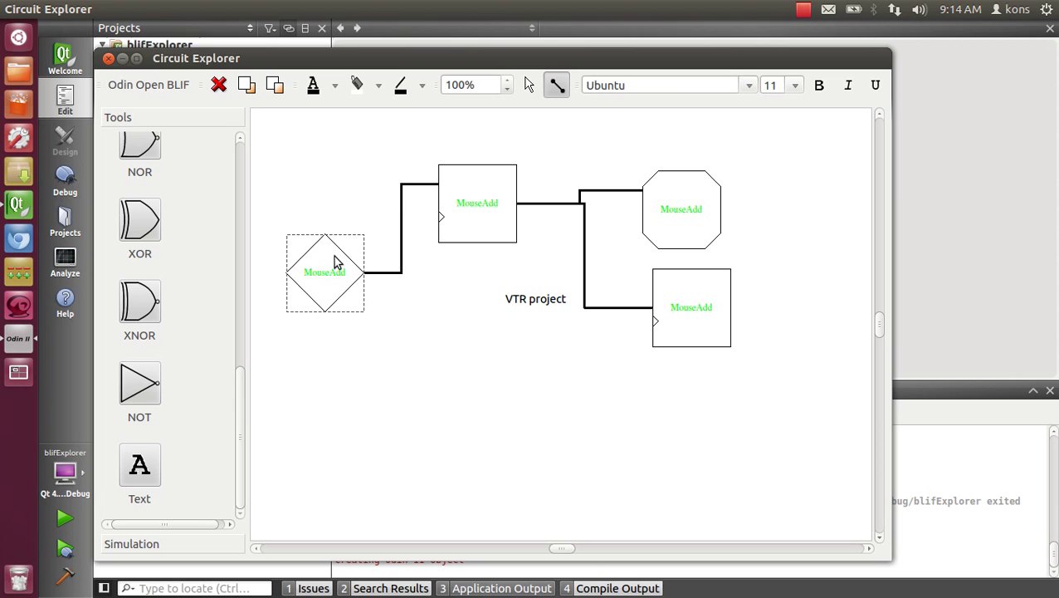
{"action": "key", "text": "Delete"}
{"action": "left_click", "coordinate": [469, 220]}
{"action": "key", "text": "Delete"}
{"action": "left_click", "coordinate": [721, 319]}
{"action": "key", "text": "Delete"}
{"action": "left_click", "coordinate": [689, 213]}
{"action": "key", "text": "Delete"}
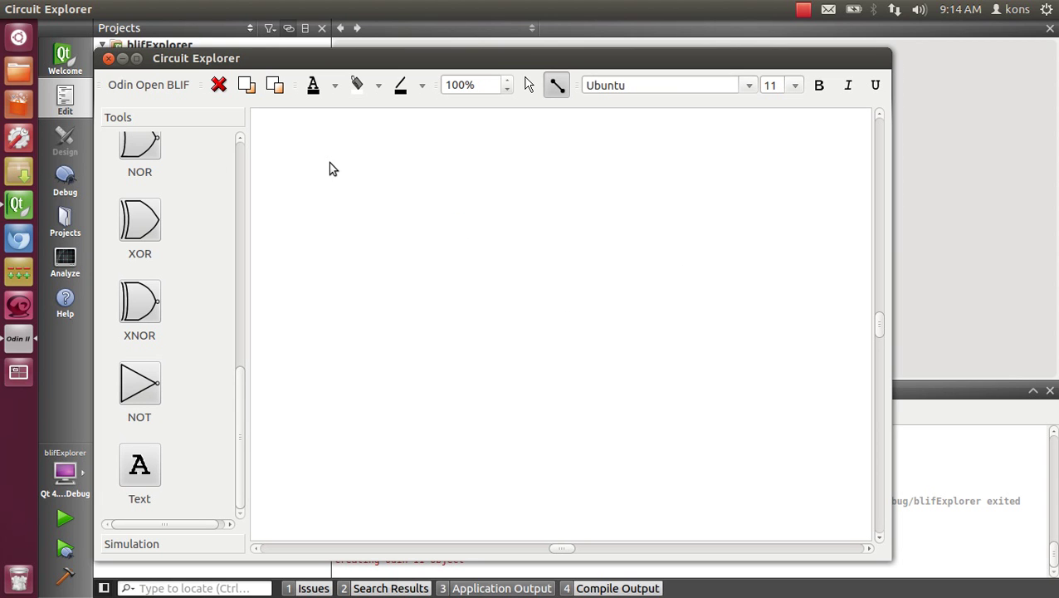
Step: Open the BLIF dialog, browse to the blifs folder, and select bm_tester.v.blif
{"action": "left_click", "coordinate": [136, 86]}
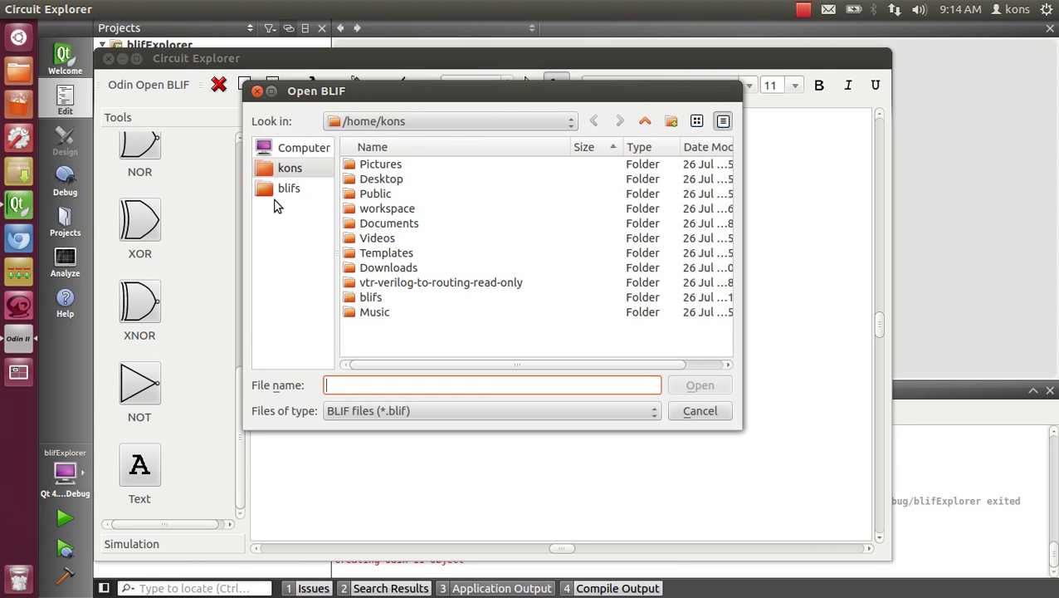
{"action": "left_click", "coordinate": [282, 190]}
{"action": "left_click", "coordinate": [415, 314]}
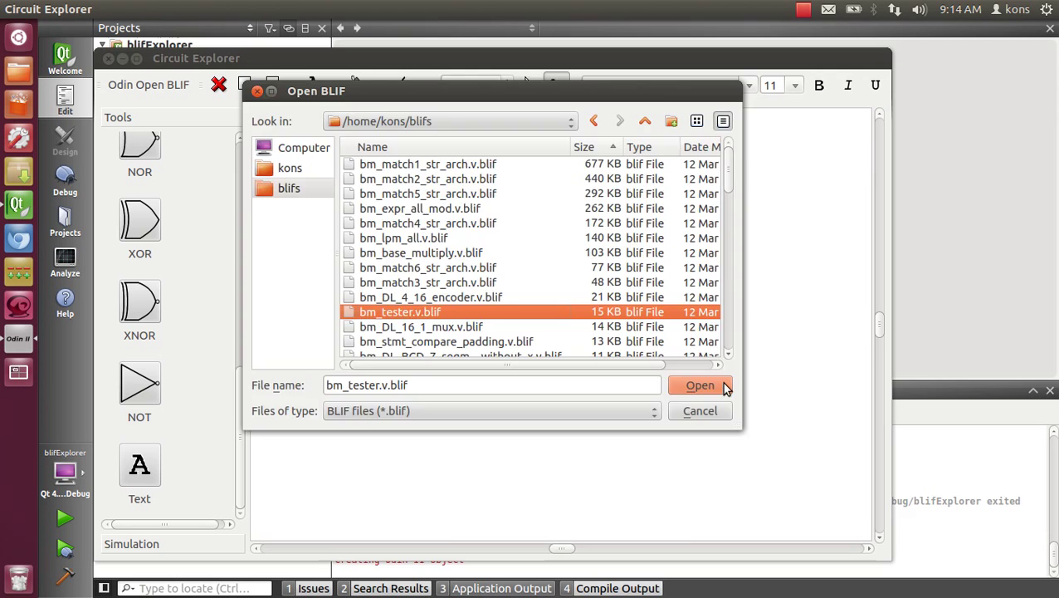
Step: Load bm_tester.v.blif, maximize the window, and zoom out to 40%
{"action": "left_click", "coordinate": [723, 384]}
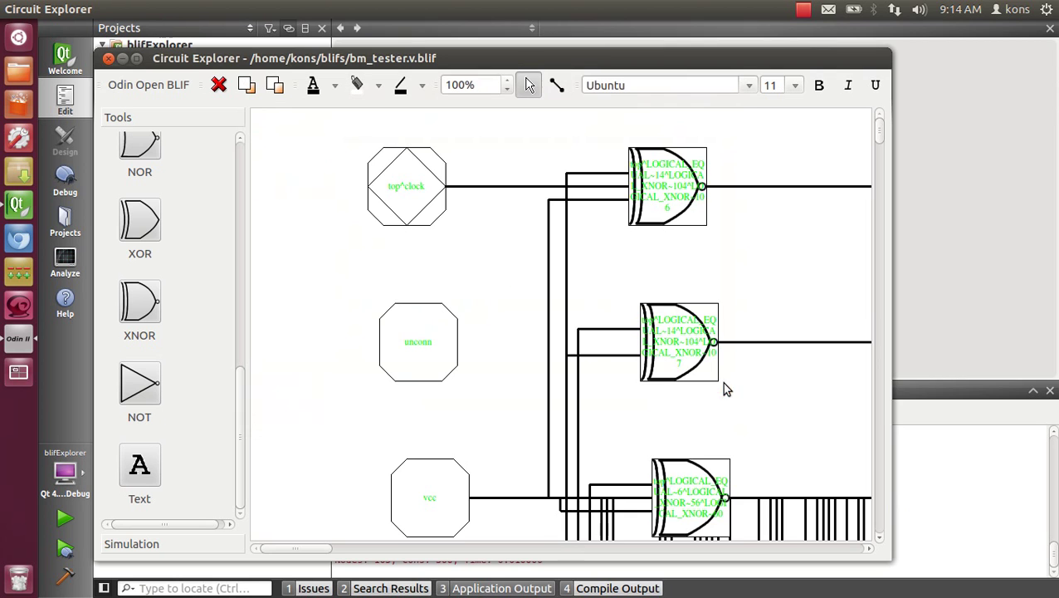
{"action": "left_click", "coordinate": [136, 59]}
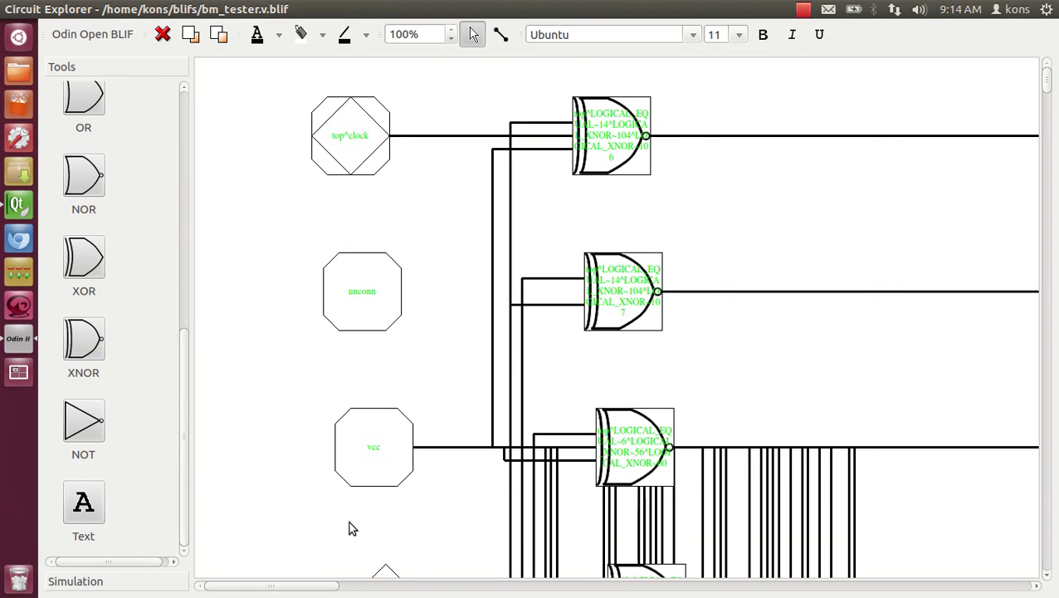
{"action": "left_click_drag", "start_coordinate": [307, 590], "coordinate": [325, 590]}
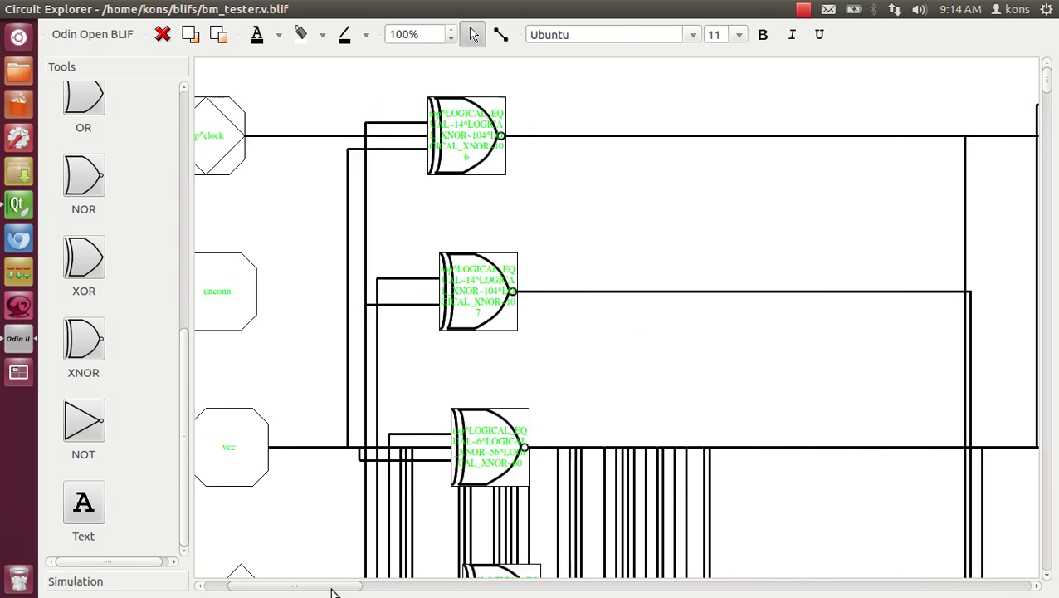
{"action": "left_click", "coordinate": [452, 38]}
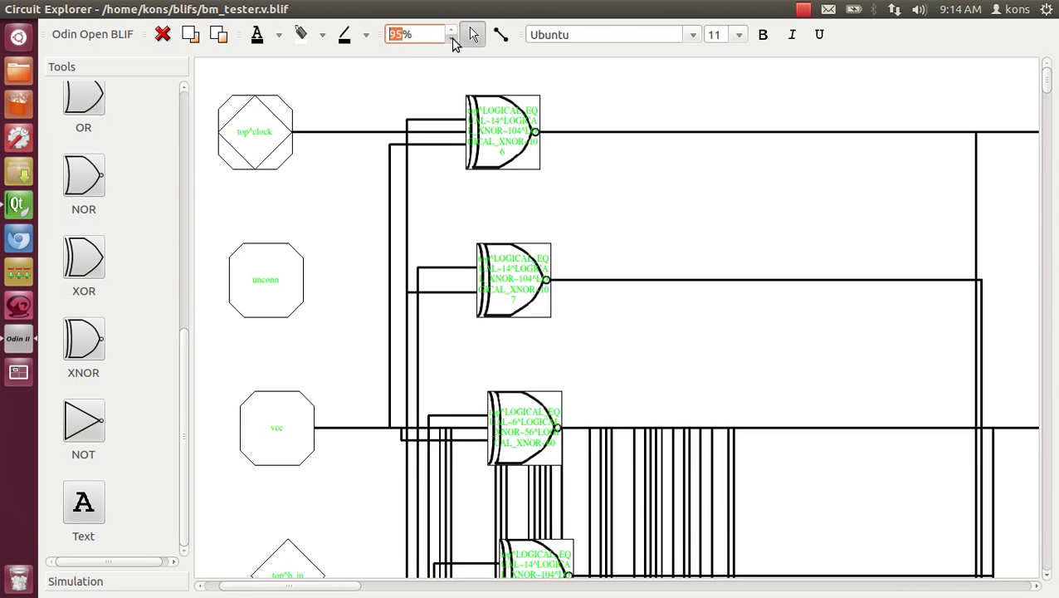
{"action": "left_click", "coordinate": [453, 38]}
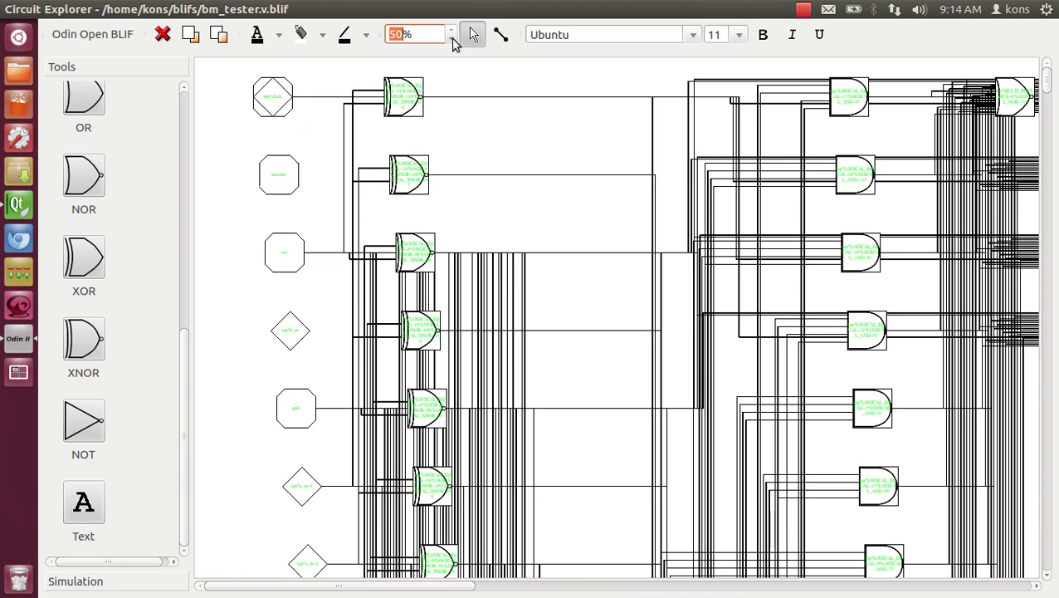
{"action": "left_click", "coordinate": [452, 38]}
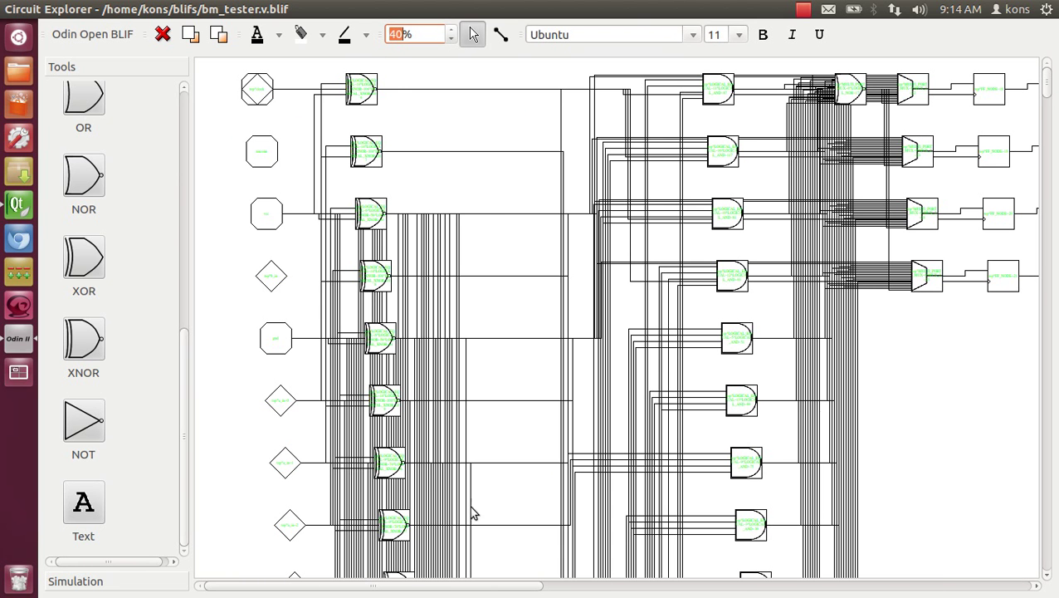
Step: Reposition an AND gate, a MUX, the diamond input and the top^clock input
{"action": "left_click_drag", "start_coordinate": [402, 586], "coordinate": [460, 586]}
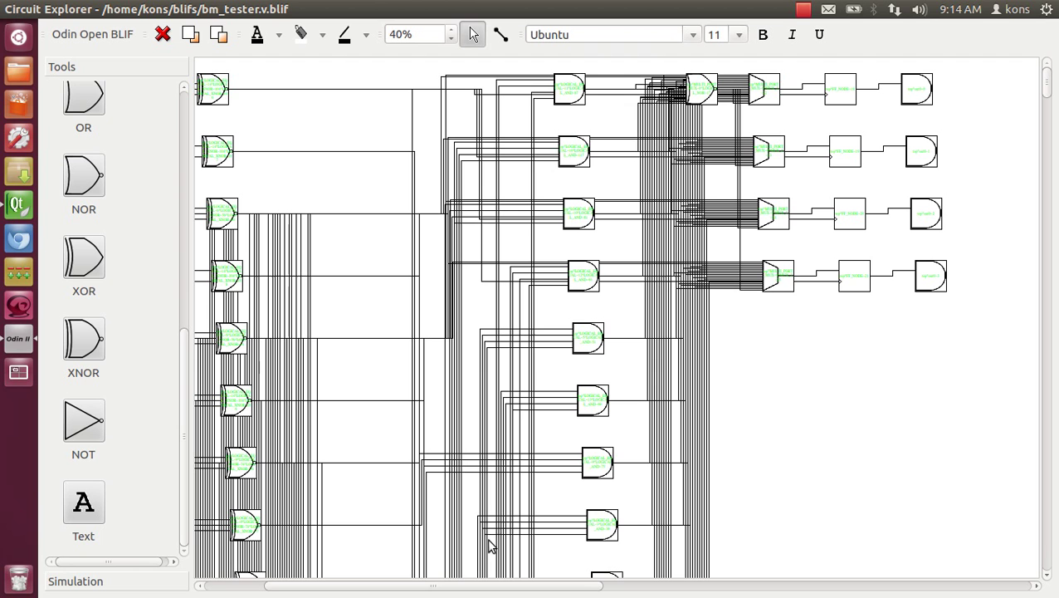
{"action": "left_click_drag", "start_coordinate": [576, 149], "coordinate": [580, 174]}
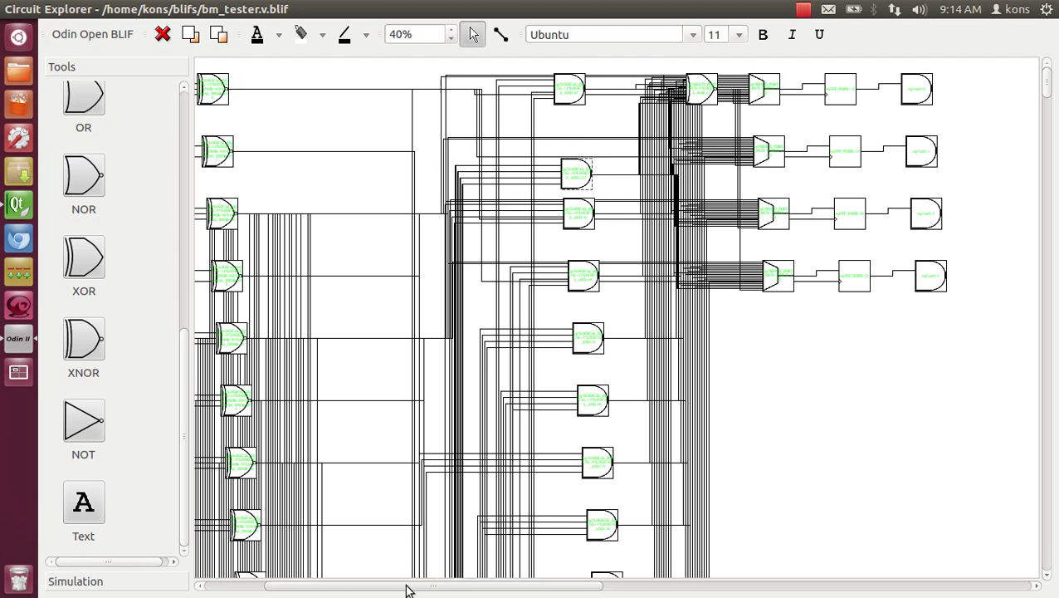
{"action": "left_click_drag", "start_coordinate": [407, 590], "coordinate": [464, 589]}
{"action": "mouse_move", "coordinate": [631, 87]}
{"action": "left_mouse_down"}
{"action": "mouse_move", "coordinate": [656, 116]}
{"action": "mouse_move", "coordinate": [702, 99]}
{"action": "left_mouse_up"}
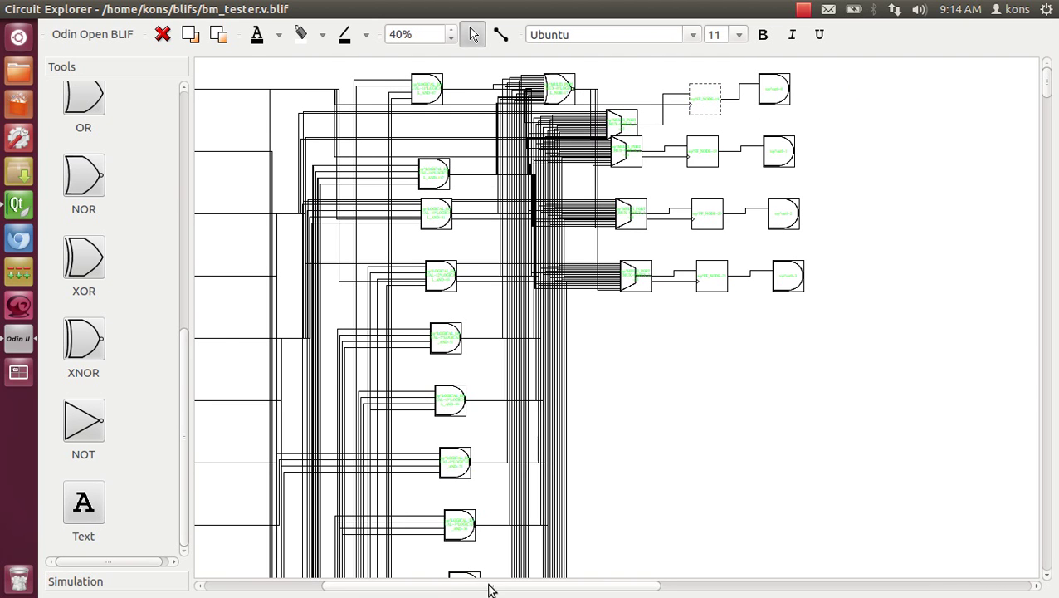
{"action": "left_click_drag", "start_coordinate": [490, 590], "coordinate": [372, 590]}
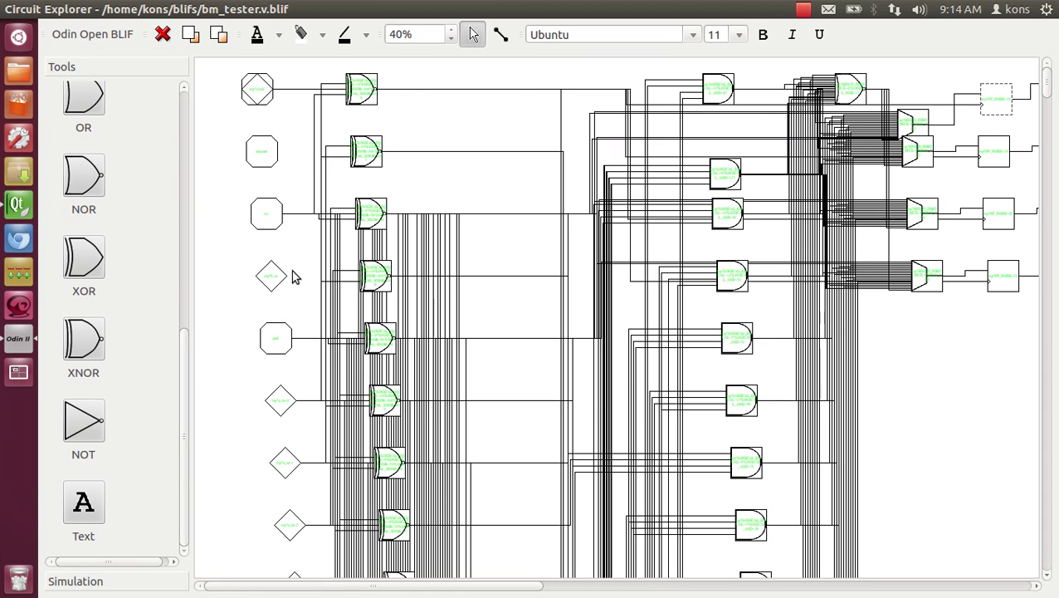
{"action": "left_click_drag", "start_coordinate": [284, 402], "coordinate": [278, 394]}
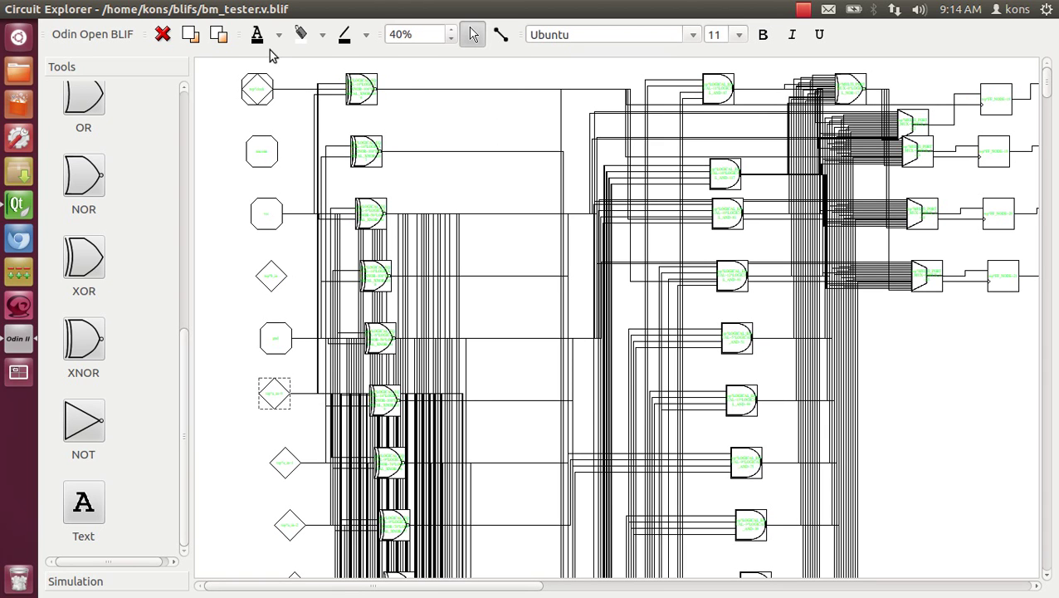
{"action": "left_click_drag", "start_coordinate": [264, 85], "coordinate": [266, 106]}
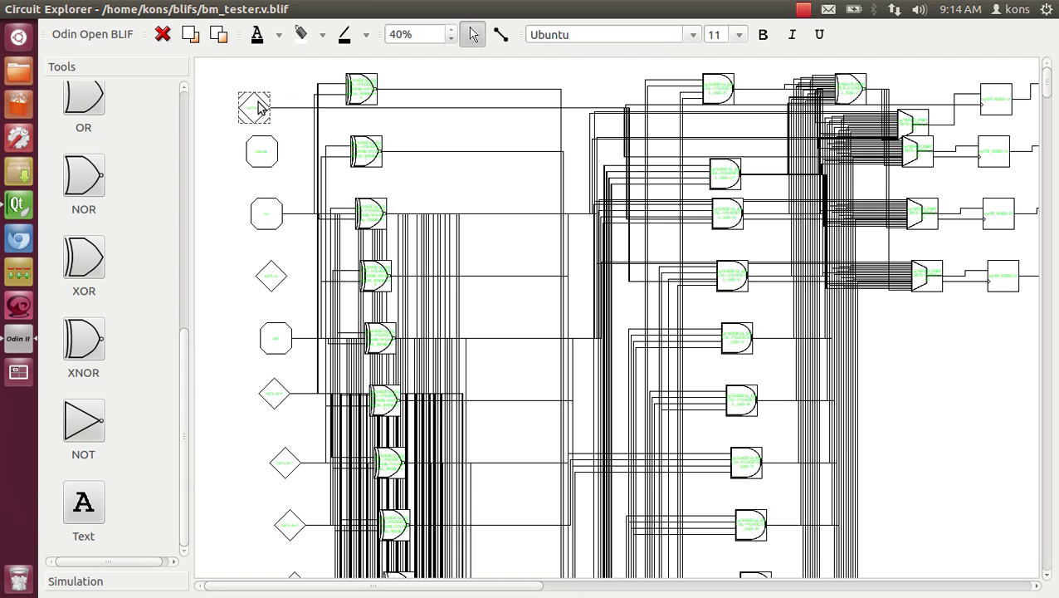
Step: Highlight the top^clock input's connections, nudge it right, and zoom to 65%
{"action": "right_click", "coordinate": [262, 101]}
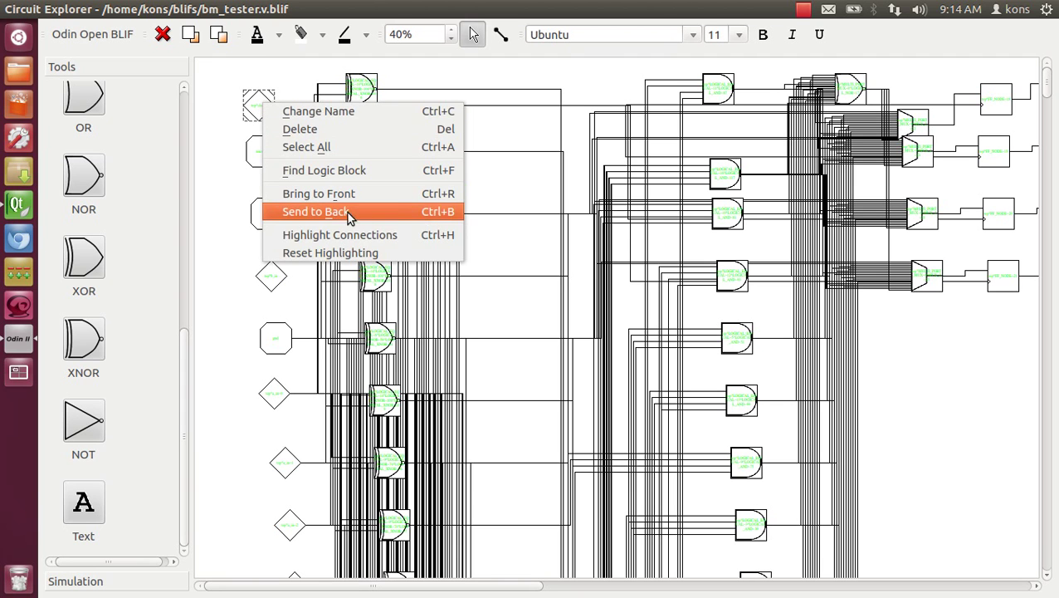
{"action": "left_click", "coordinate": [355, 236]}
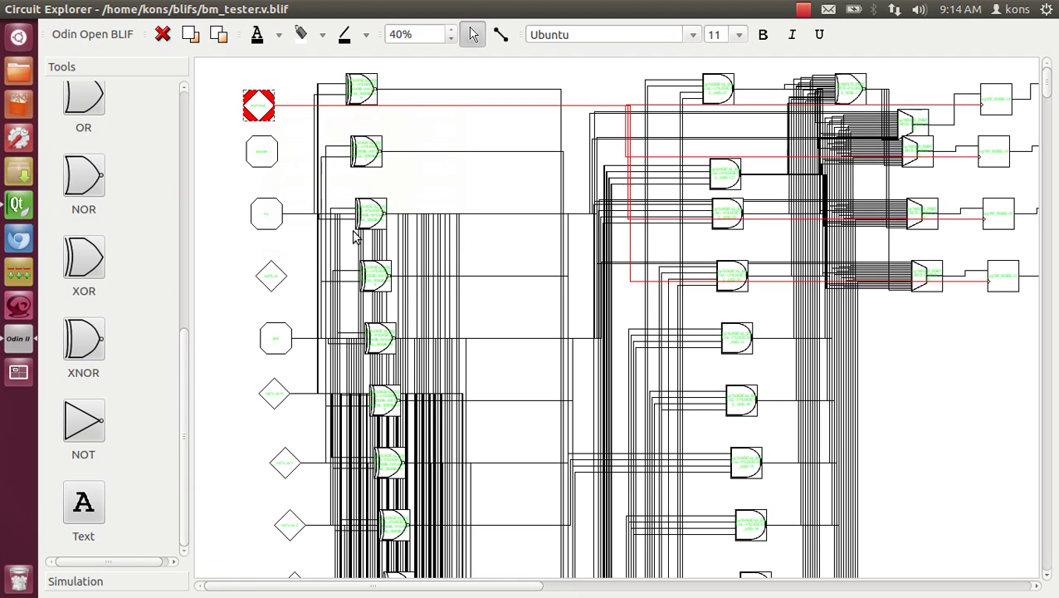
{"action": "left_click_drag", "start_coordinate": [257, 105], "coordinate": [263, 109]}
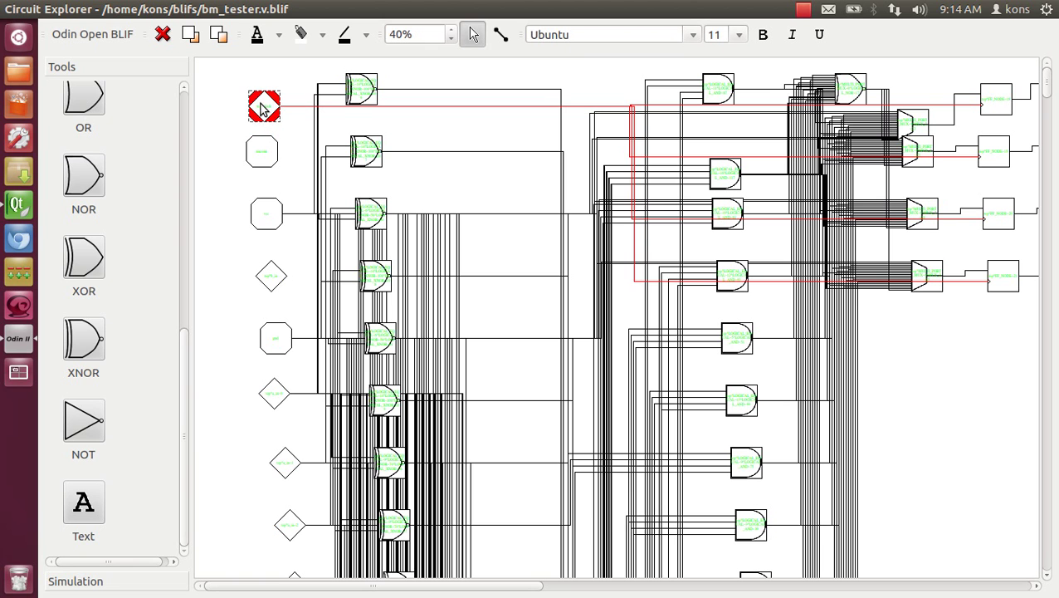
{"action": "left_click", "coordinate": [450, 30]}
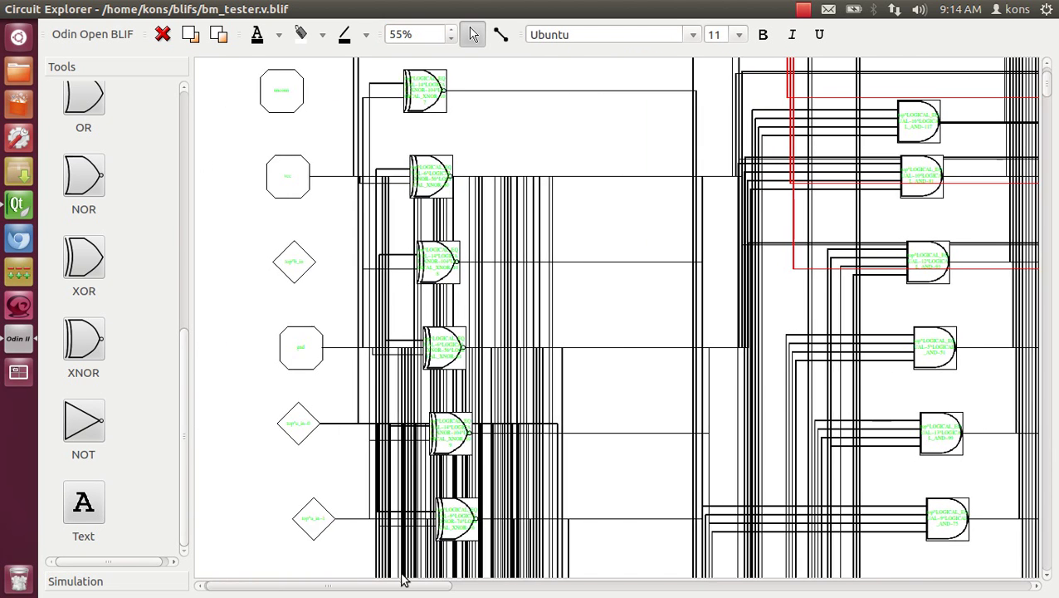
{"action": "left_click_drag", "start_coordinate": [461, 591], "coordinate": [401, 586]}
{"action": "left_click", "coordinate": [337, 121]}
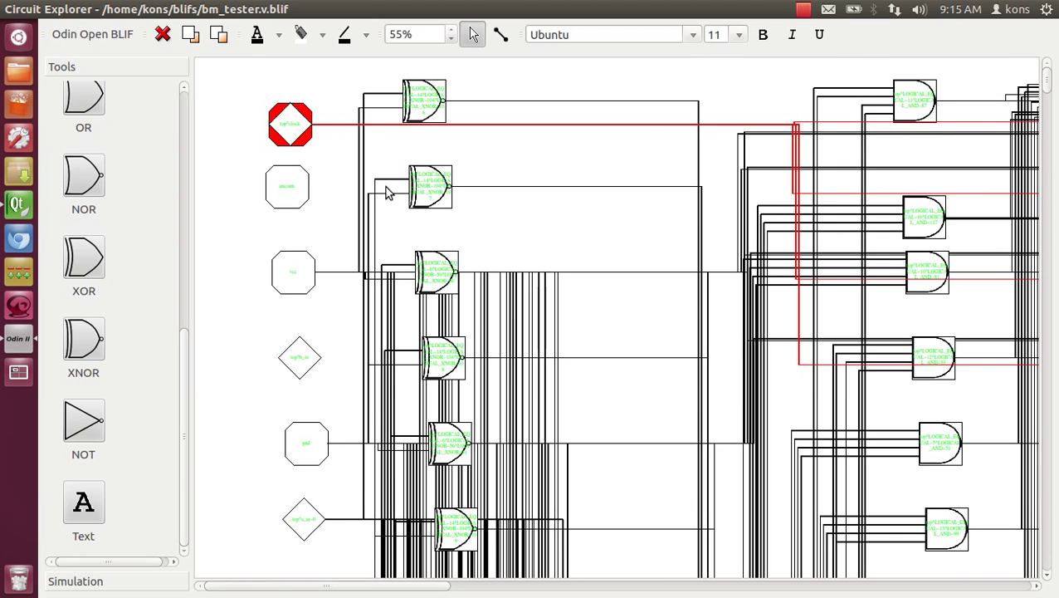
{"action": "left_click_drag", "start_coordinate": [369, 589], "coordinate": [482, 589]}
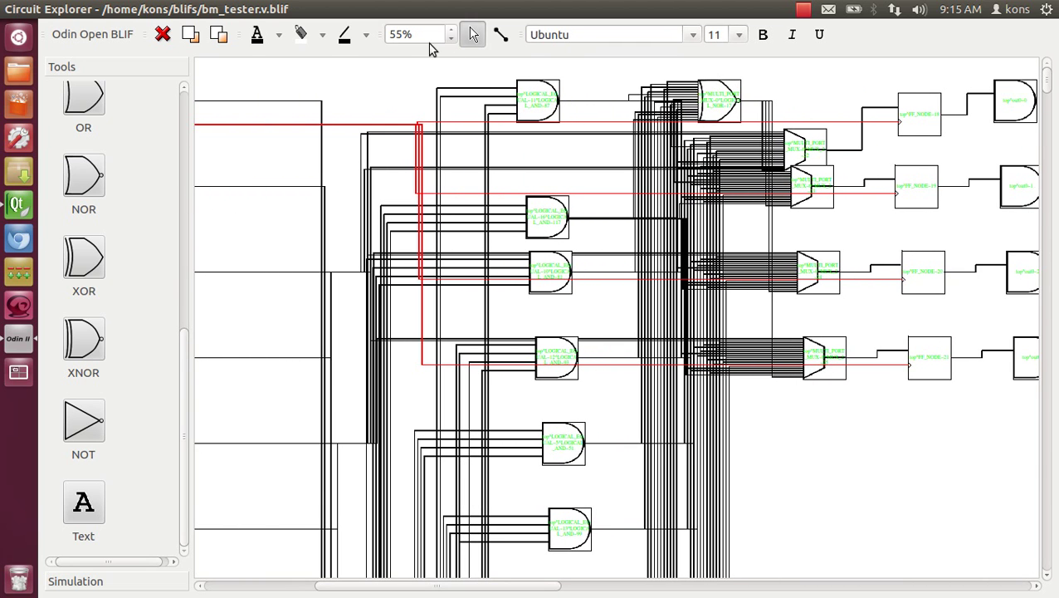
{"action": "left_click", "coordinate": [454, 30]}
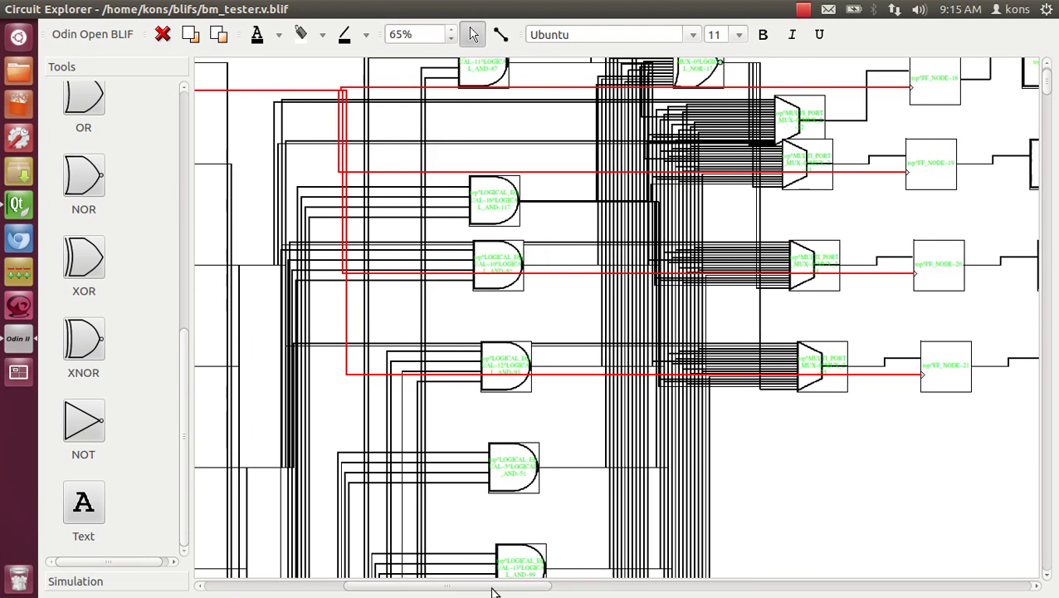
Step: Move AND gates 10 and 81 and the four multiplexers upward
{"action": "left_click_drag", "start_coordinate": [480, 590], "coordinate": [498, 589]}
{"action": "left_click_drag", "start_coordinate": [479, 353], "coordinate": [481, 326]}
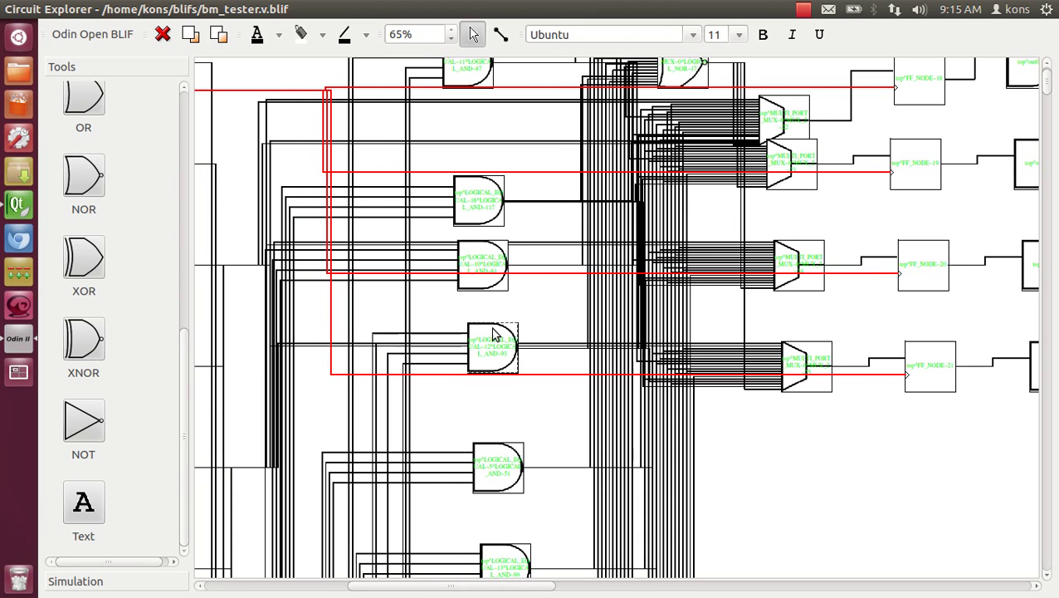
{"action": "mouse_move", "coordinate": [483, 252]}
{"action": "left_mouse_down"}
{"action": "mouse_move", "coordinate": [506, 147]}
{"action": "mouse_move", "coordinate": [500, 153]}
{"action": "left_mouse_up"}
{"action": "left_click_drag", "start_coordinate": [488, 259], "coordinate": [488, 246]}
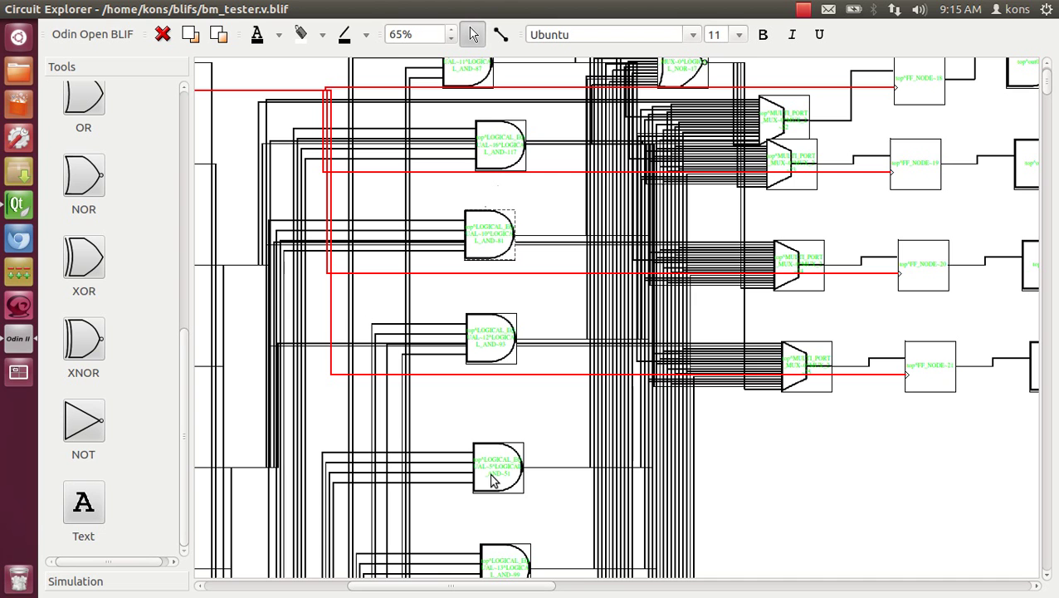
{"action": "left_click_drag", "start_coordinate": [809, 358], "coordinate": [812, 332]}
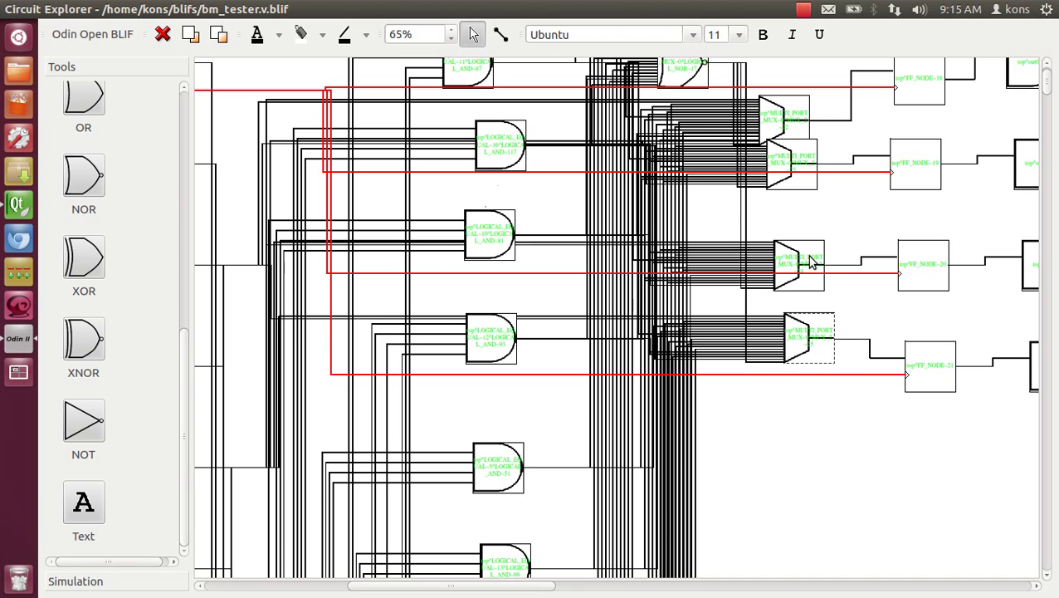
{"action": "left_click_drag", "start_coordinate": [811, 261], "coordinate": [813, 224]}
{"action": "left_click_drag", "start_coordinate": [804, 157], "coordinate": [803, 63]}
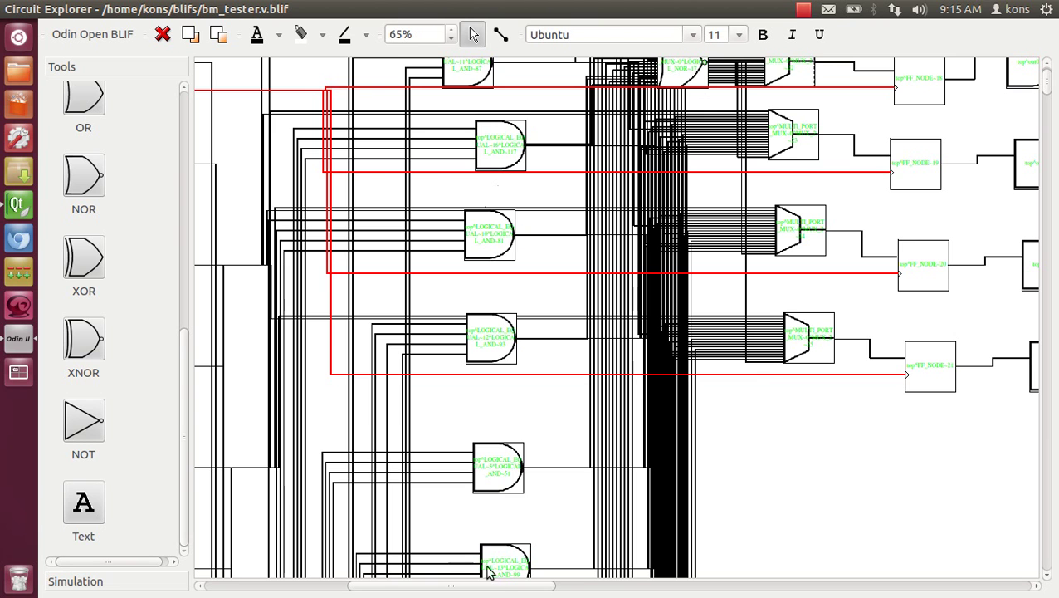
Step: Zoom out to 30% so the whole circuit is in view
{"action": "left_click_drag", "start_coordinate": [496, 587], "coordinate": [365, 588]}
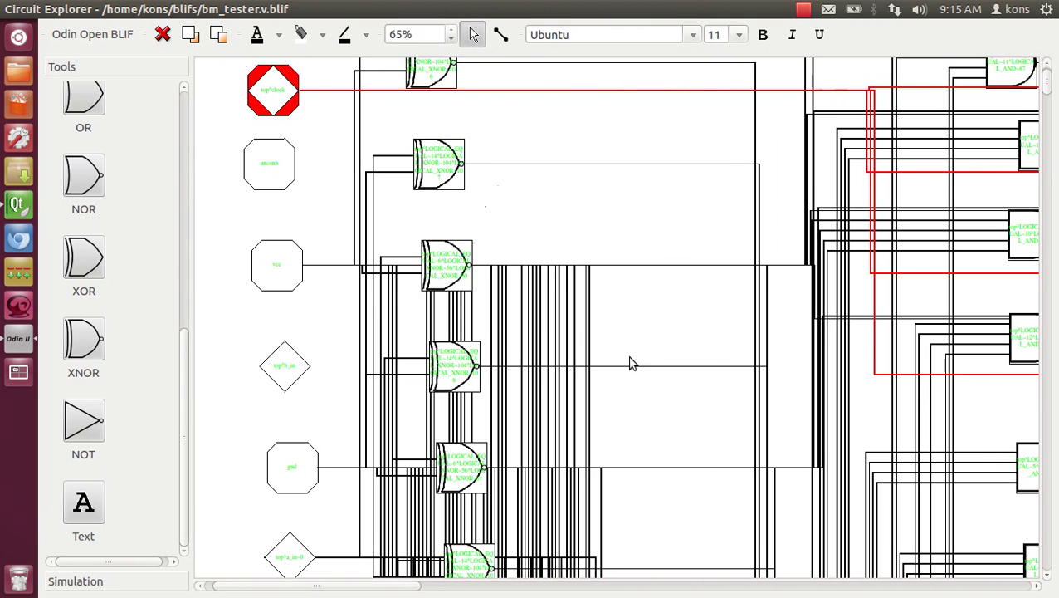
{"action": "left_click", "coordinate": [452, 40]}
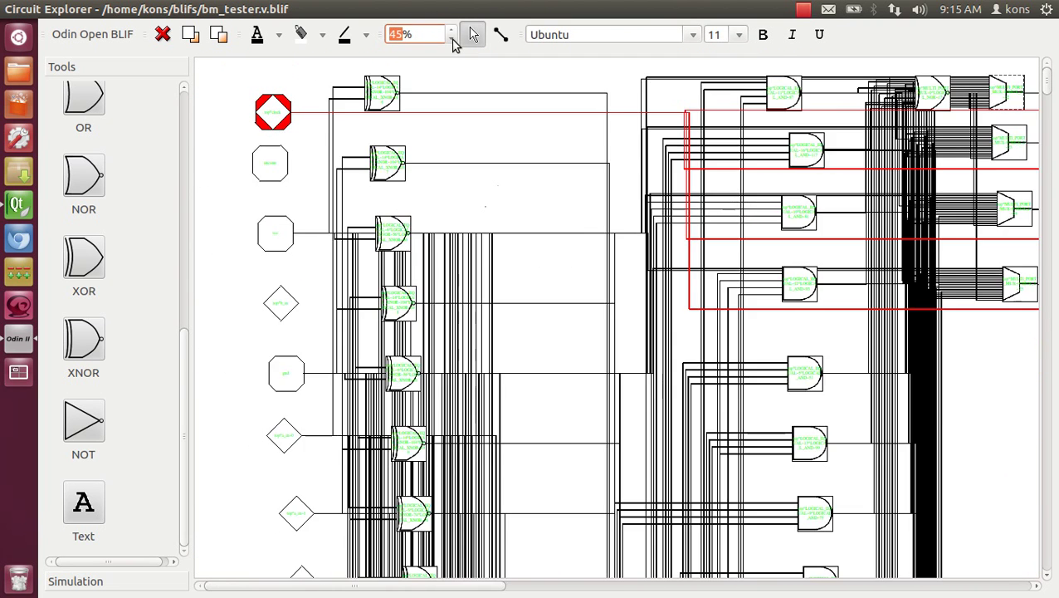
{"action": "left_click", "coordinate": [452, 40]}
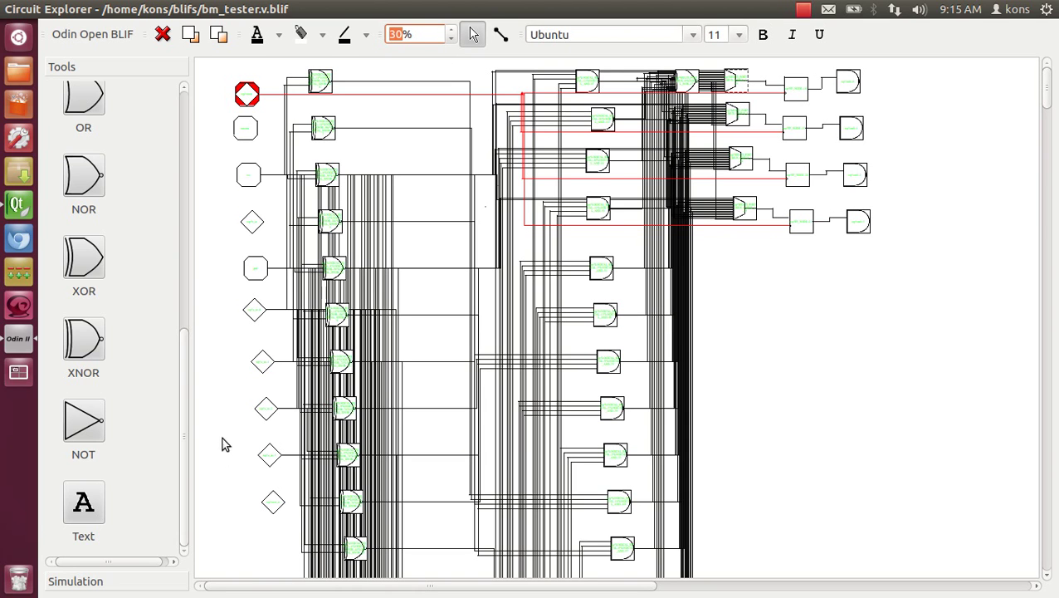
Step: Open the Simulation panel, start the simulation, and step it to step 4
{"action": "left_click", "coordinate": [185, 438]}
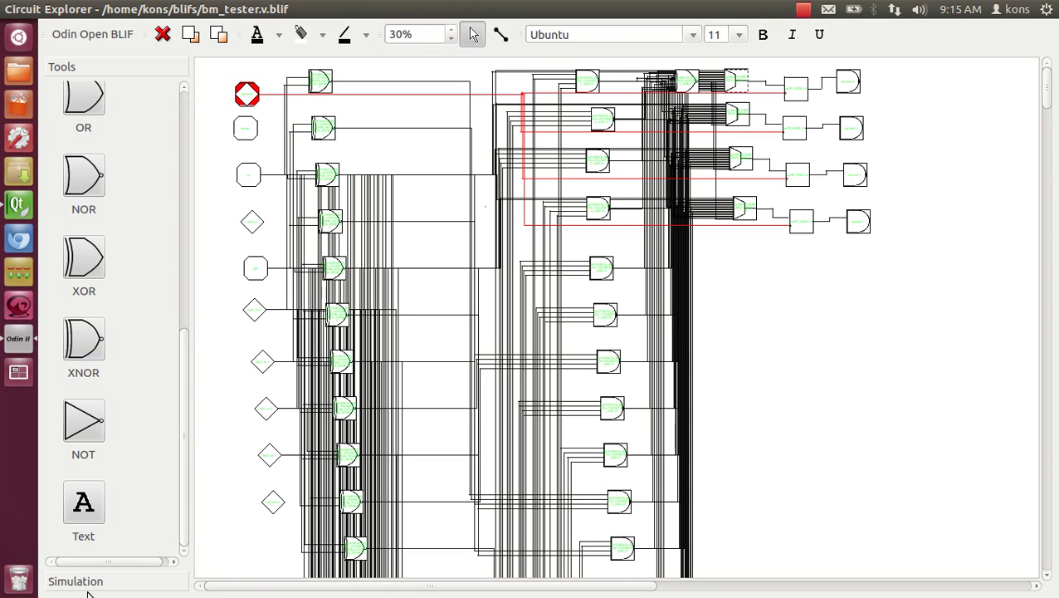
{"action": "left_click", "coordinate": [73, 582]}
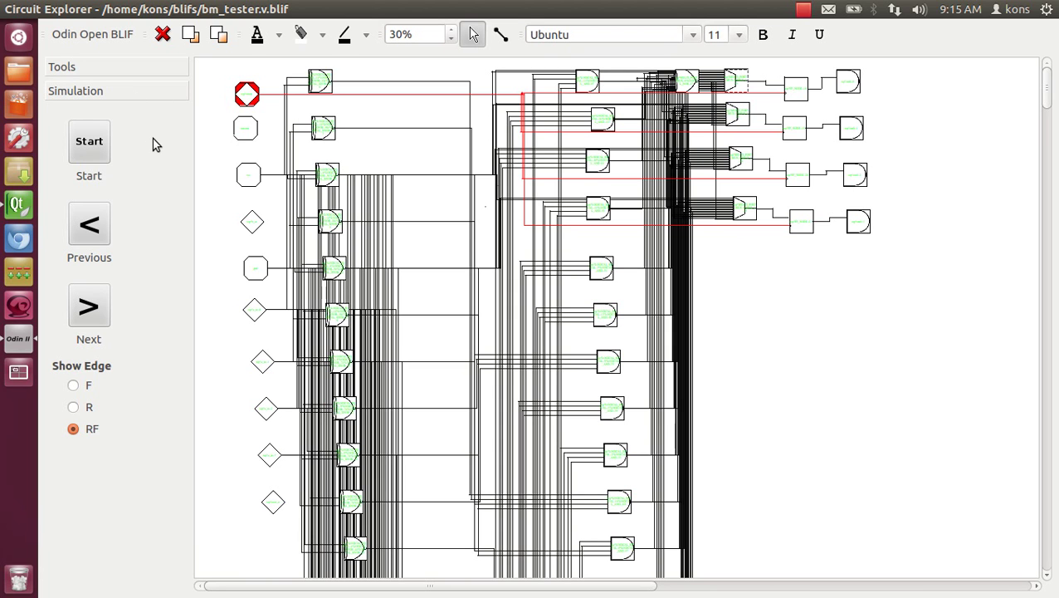
{"action": "left_click", "coordinate": [93, 140]}
{"action": "left_click", "coordinate": [93, 310]}
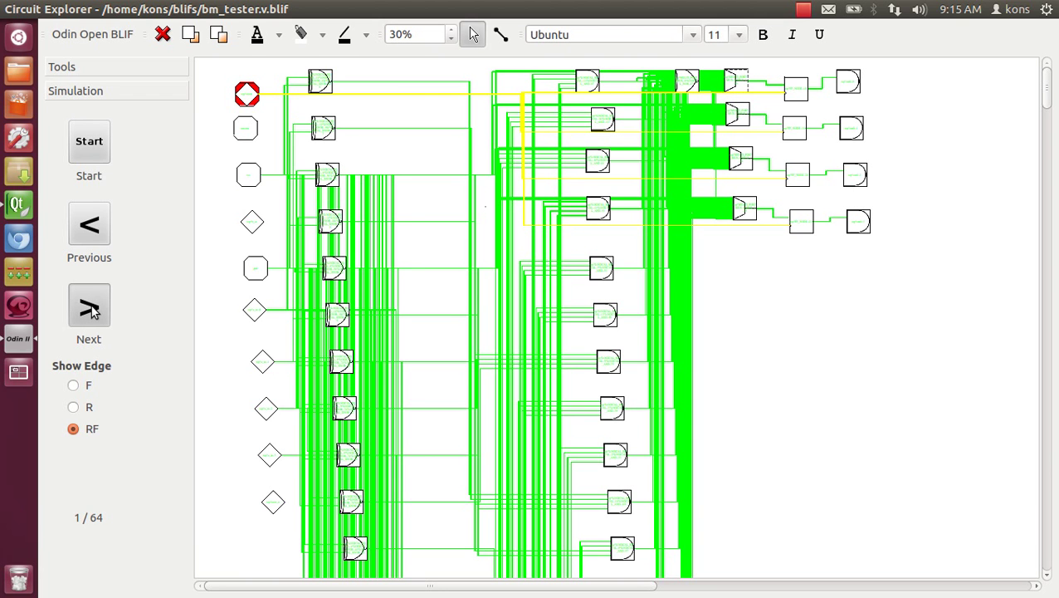
{"action": "left_click", "coordinate": [89, 309]}
{"action": "left_click", "coordinate": [90, 308]}
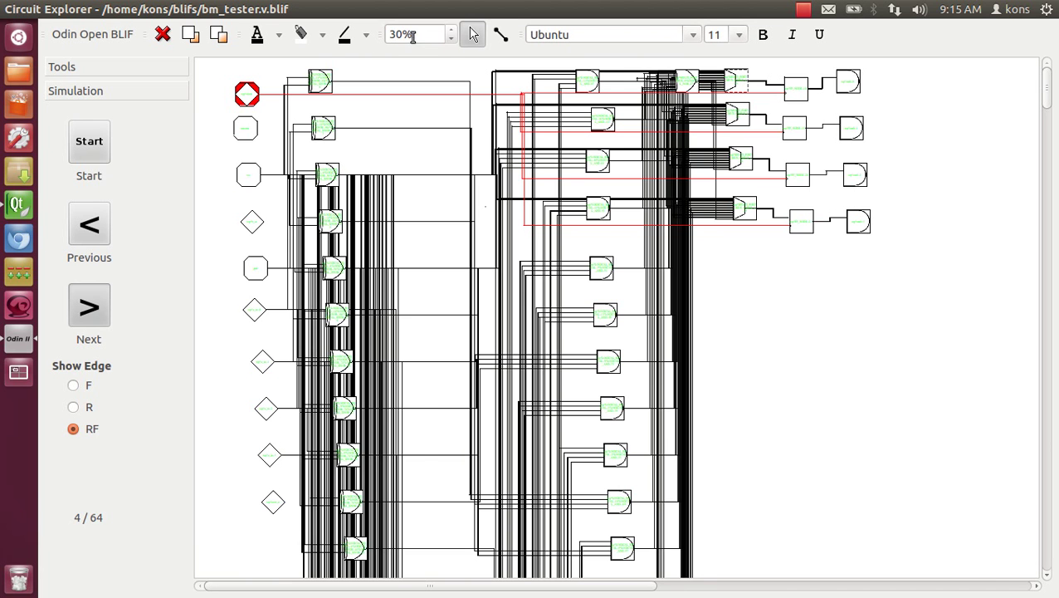
Step: Zoom in on the circuit and advance the simulation to step 7
{"action": "left_click", "coordinate": [454, 30]}
{"action": "left_click", "coordinate": [453, 29]}
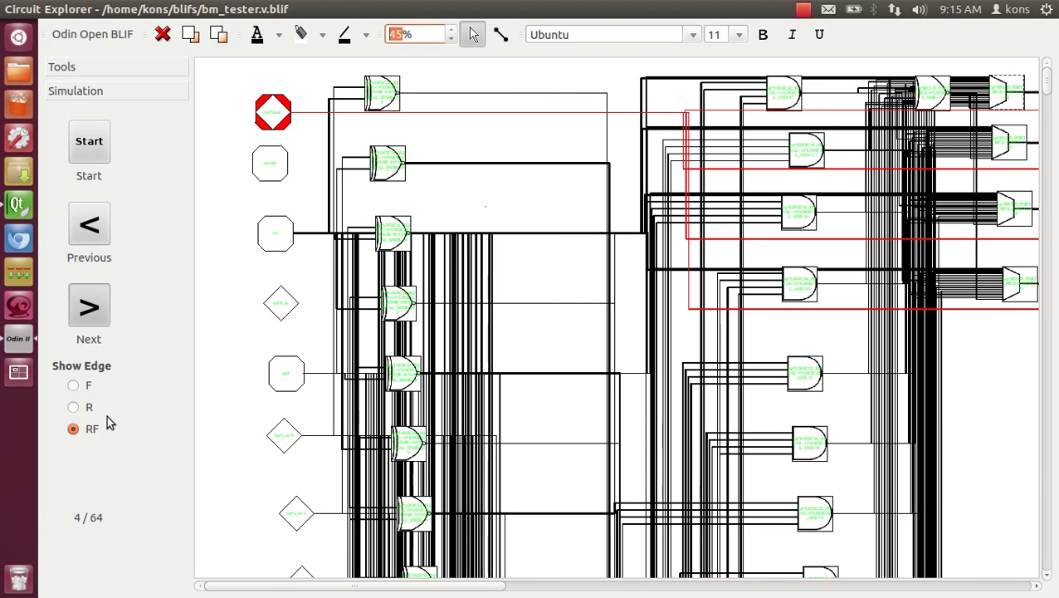
{"action": "left_click", "coordinate": [97, 320]}
{"action": "left_click", "coordinate": [97, 320]}
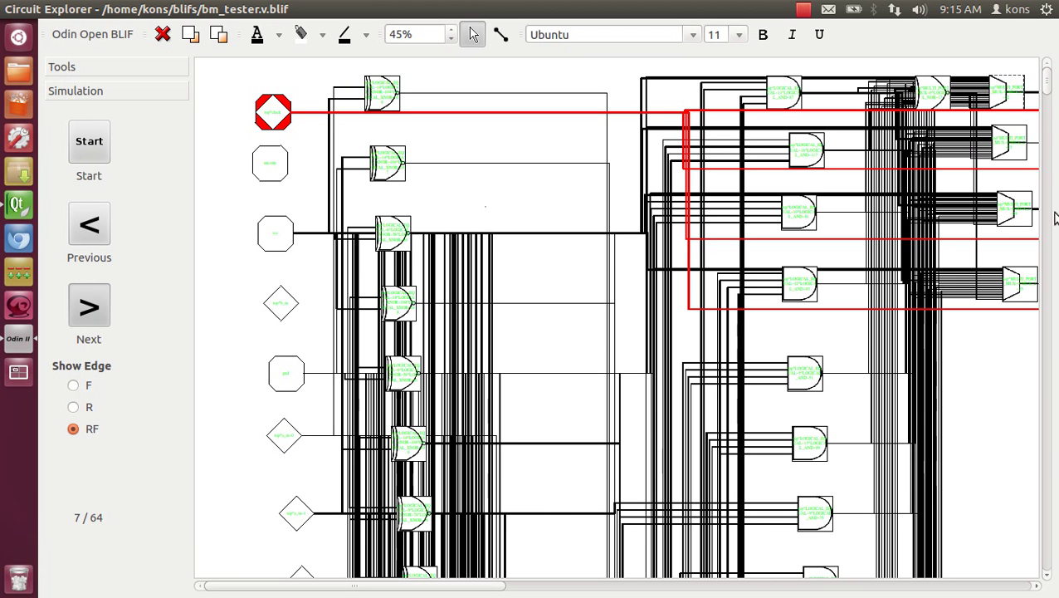
{"action": "left_click_drag", "start_coordinate": [304, 592], "coordinate": [386, 592]}
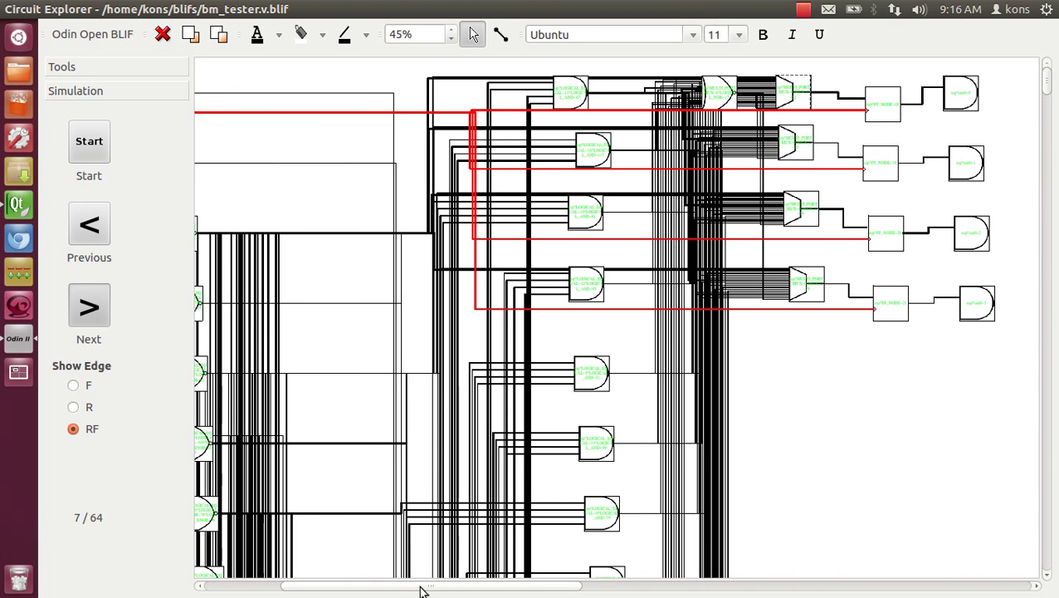
{"action": "left_click_drag", "start_coordinate": [424, 590], "coordinate": [440, 590]}
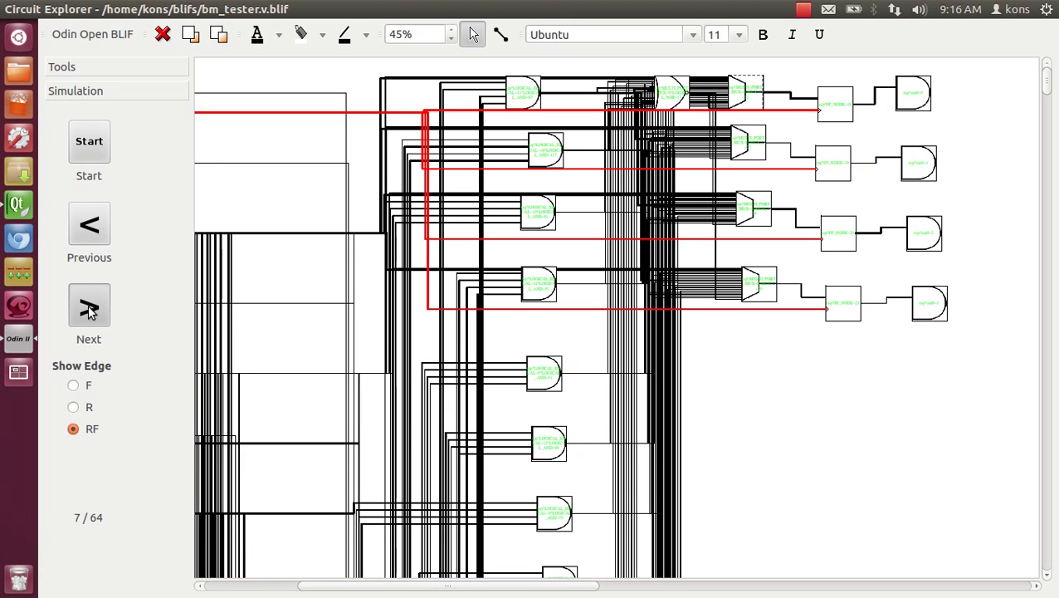
Step: Keep stepping the simulation forward until the counter reads 23 / 64
{"action": "left_click", "coordinate": [89, 307]}
{"action": "left_click", "coordinate": [89, 309]}
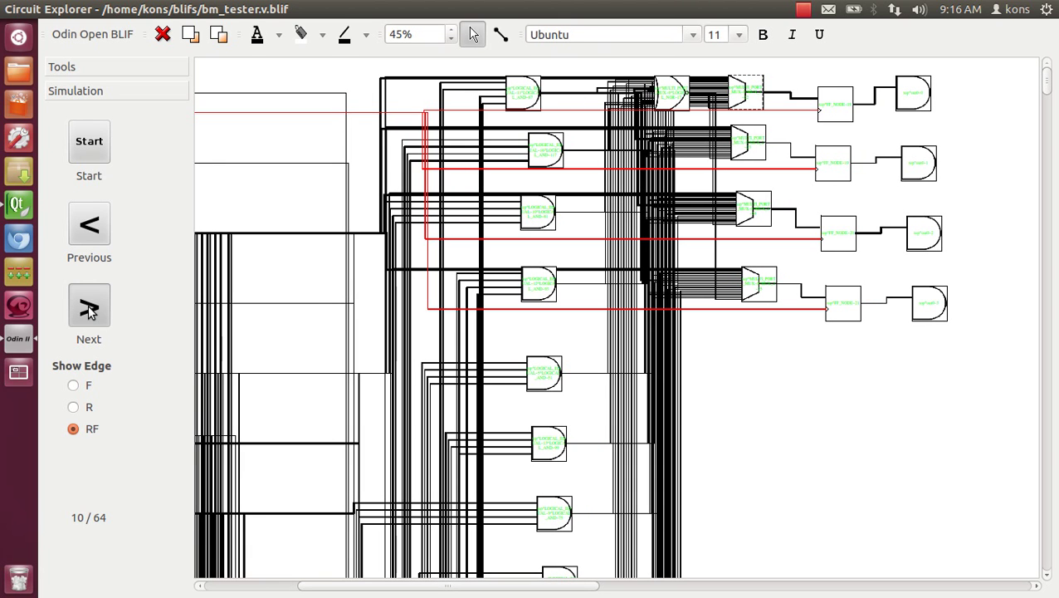
{"action": "left_click", "coordinate": [89, 308]}
{"action": "left_click", "coordinate": [89, 309]}
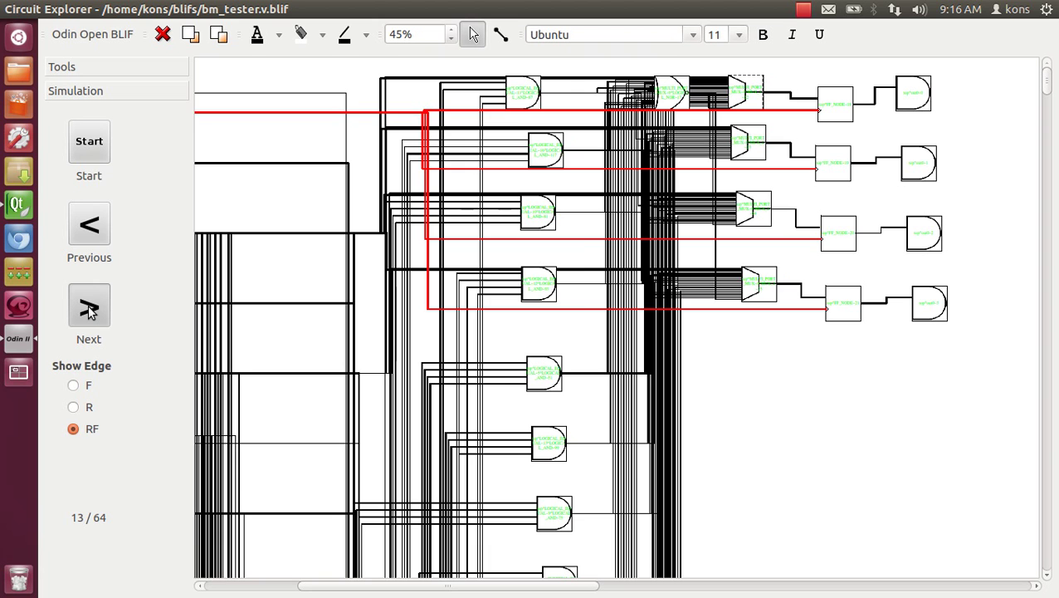
{"action": "left_click", "coordinate": [89, 309]}
{"action": "left_click", "coordinate": [89, 309]}
{"action": "left_click", "coordinate": [89, 309]}
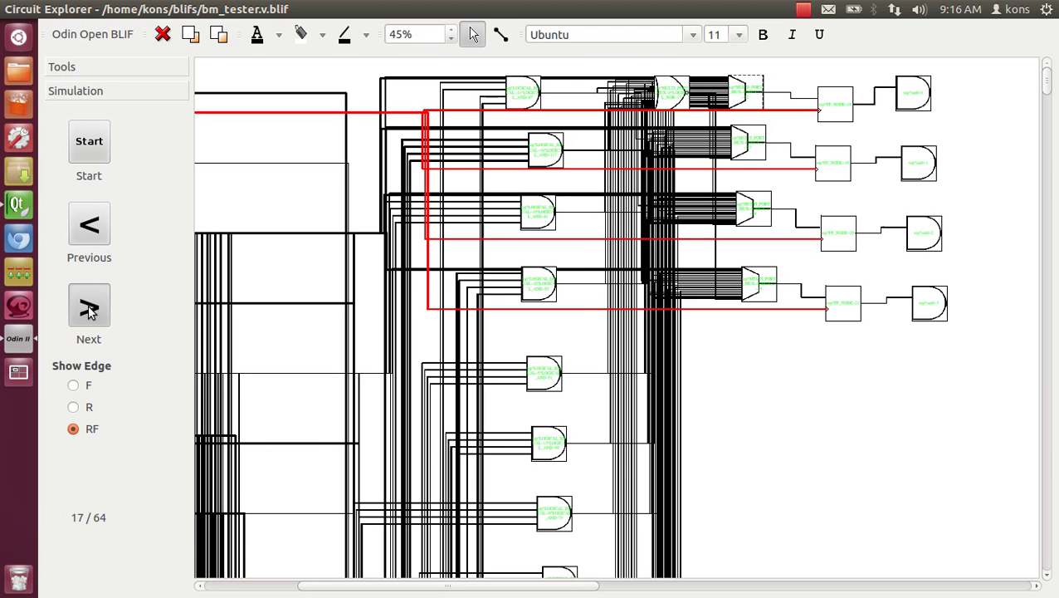
{"action": "left_click", "coordinate": [89, 309]}
{"action": "left_click", "coordinate": [89, 309]}
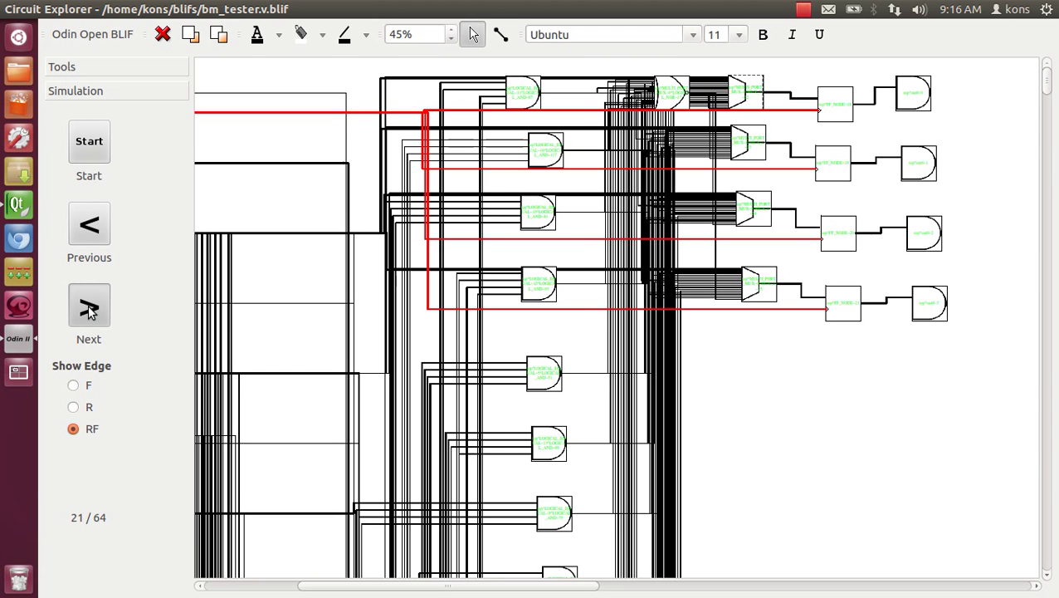
{"action": "left_click", "coordinate": [89, 309]}
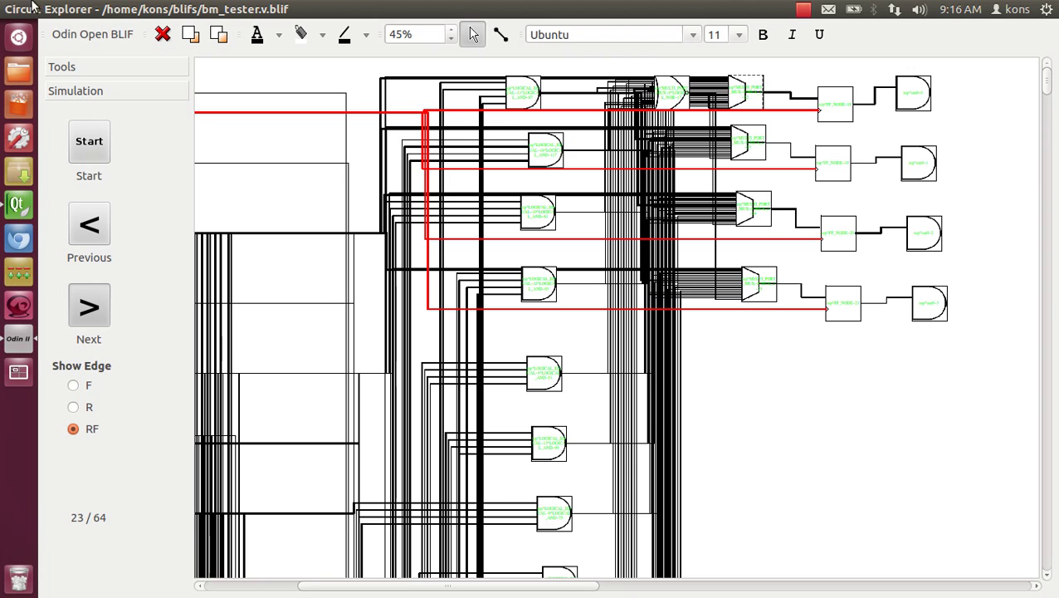
Step: Clear all red wire highlighting with Item > Reset Highlighting
{"action": "left_click", "coordinate": [98, 9]}
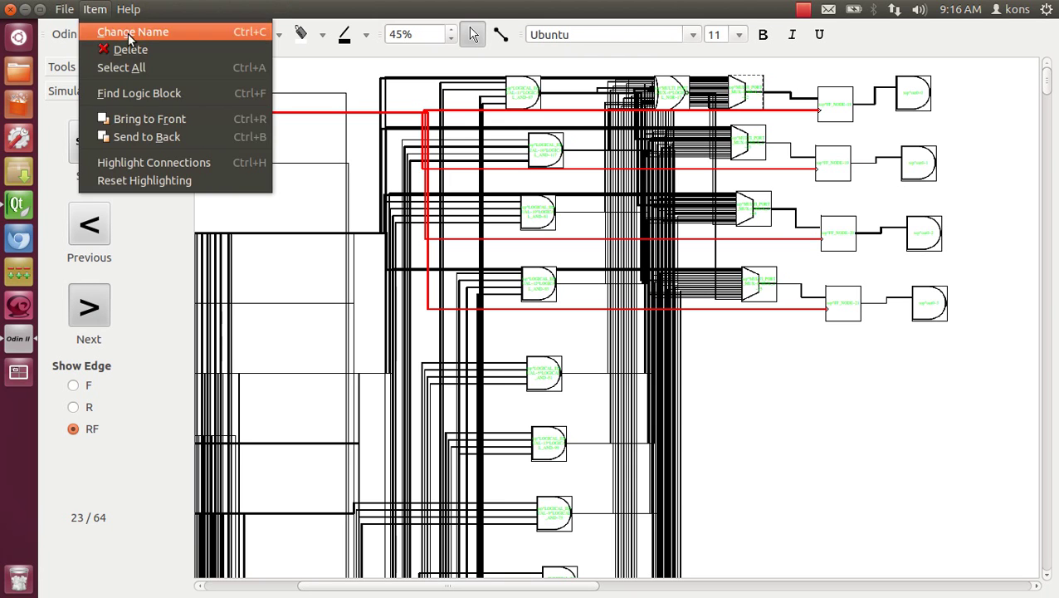
{"action": "left_click", "coordinate": [142, 180]}
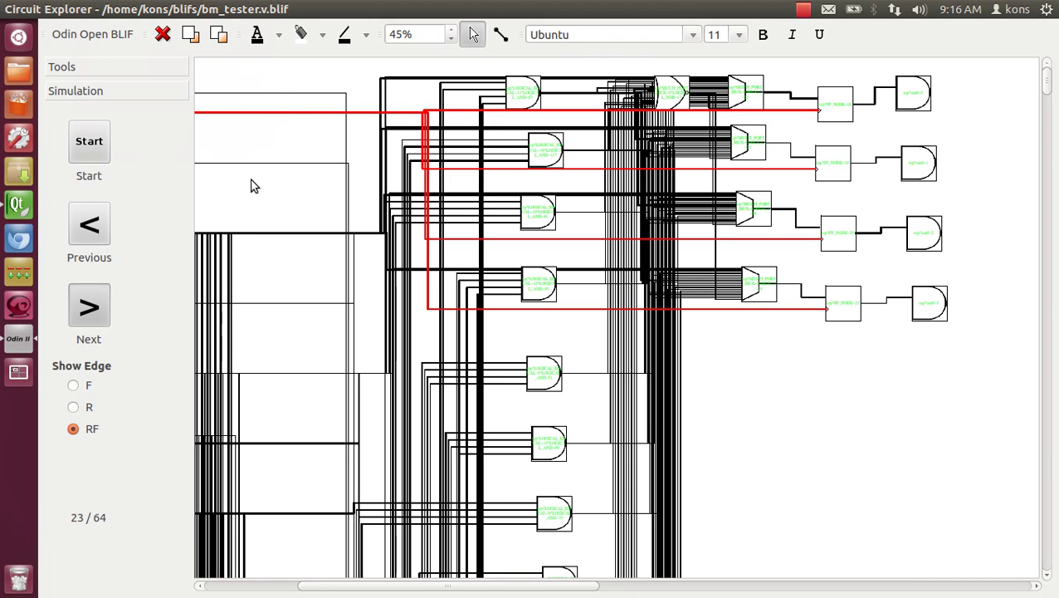
{"action": "mouse_move", "coordinate": [145, 9]}
{"action": "left_click", "coordinate": [95, 9]}
{"action": "left_click", "coordinate": [142, 178]}
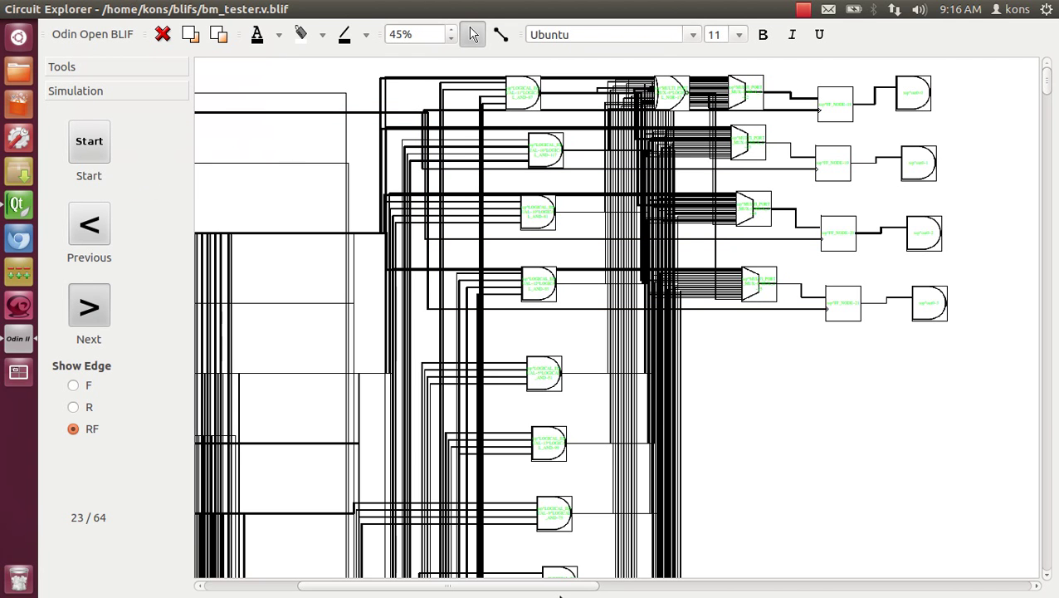
Step: Move a gate up and right, then highlight its connections in red
{"action": "left_click_drag", "start_coordinate": [534, 586], "coordinate": [458, 587]}
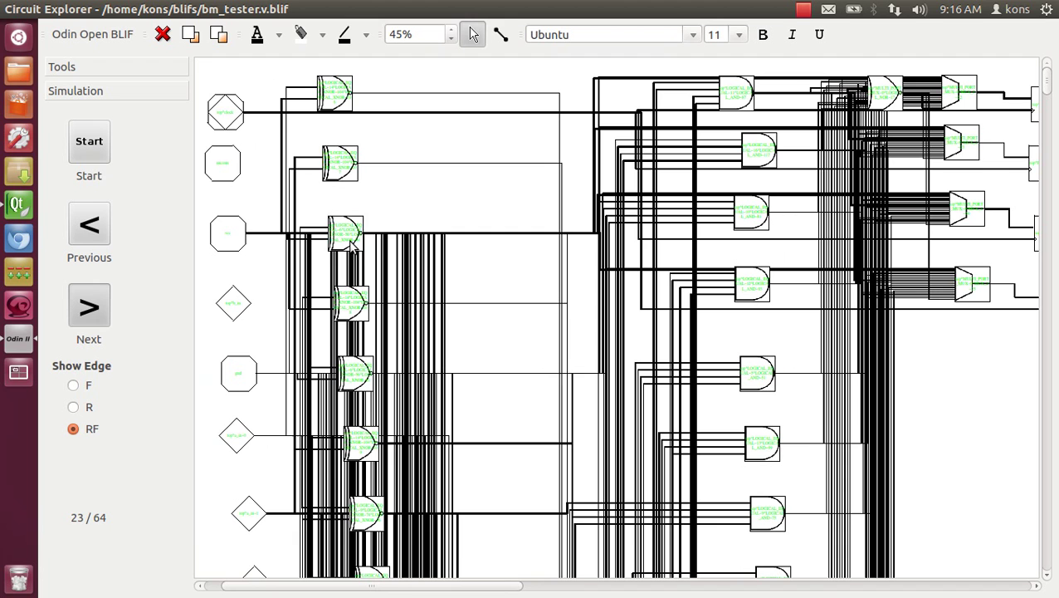
{"action": "left_click_drag", "start_coordinate": [353, 243], "coordinate": [421, 206]}
{"action": "right_click", "coordinate": [418, 203]}
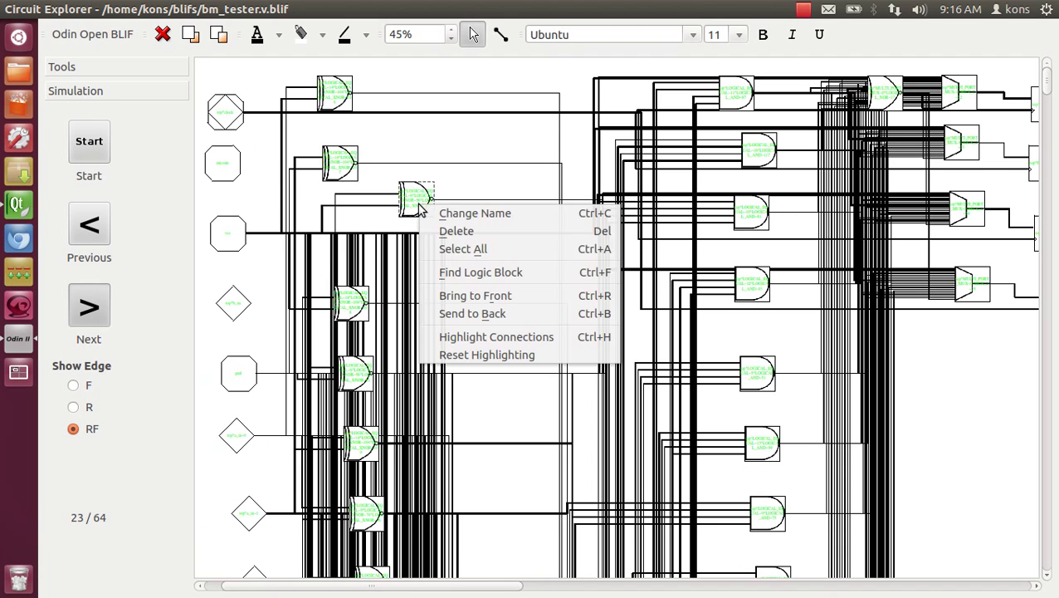
{"action": "left_click", "coordinate": [507, 341]}
{"action": "mouse_move", "coordinate": [419, 211]}
{"action": "left_mouse_down"}
{"action": "mouse_move", "coordinate": [459, 201]}
{"action": "mouse_move", "coordinate": [428, 213]}
{"action": "left_mouse_up"}
Step: Advance the simulation to step 33 of 64
{"action": "scroll", "coordinate": [492, 230], "scroll_direction": "down", "scroll_amount": 2}
{"action": "scroll", "coordinate": [491, 229], "scroll_direction": "up", "scroll_amount": 1}
{"action": "scroll", "coordinate": [491, 229], "scroll_direction": "up", "scroll_amount": 1}
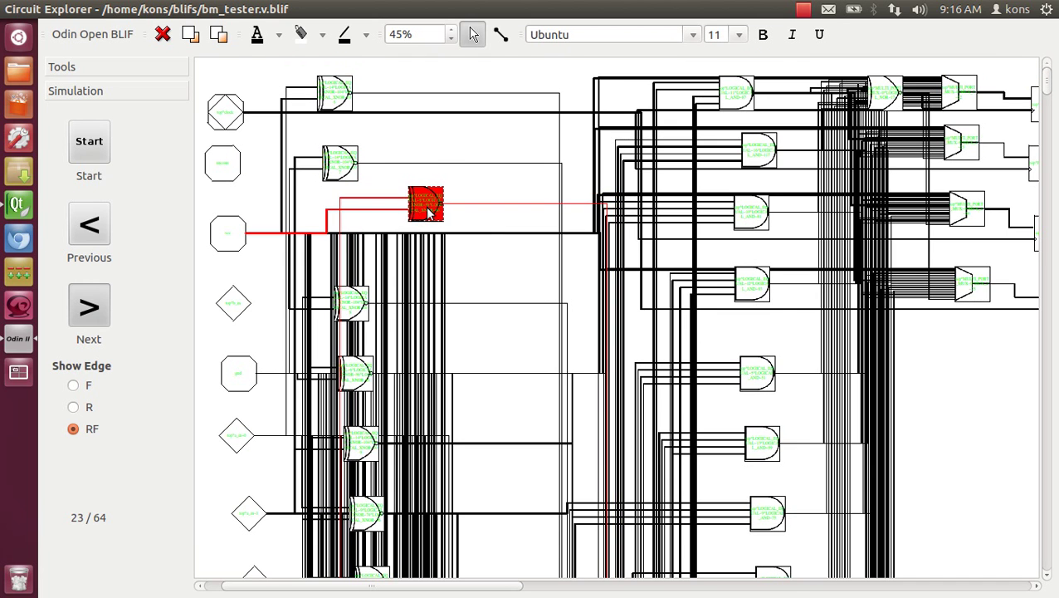
{"action": "left_click", "coordinate": [89, 311]}
{"action": "left_click", "coordinate": [90, 311]}
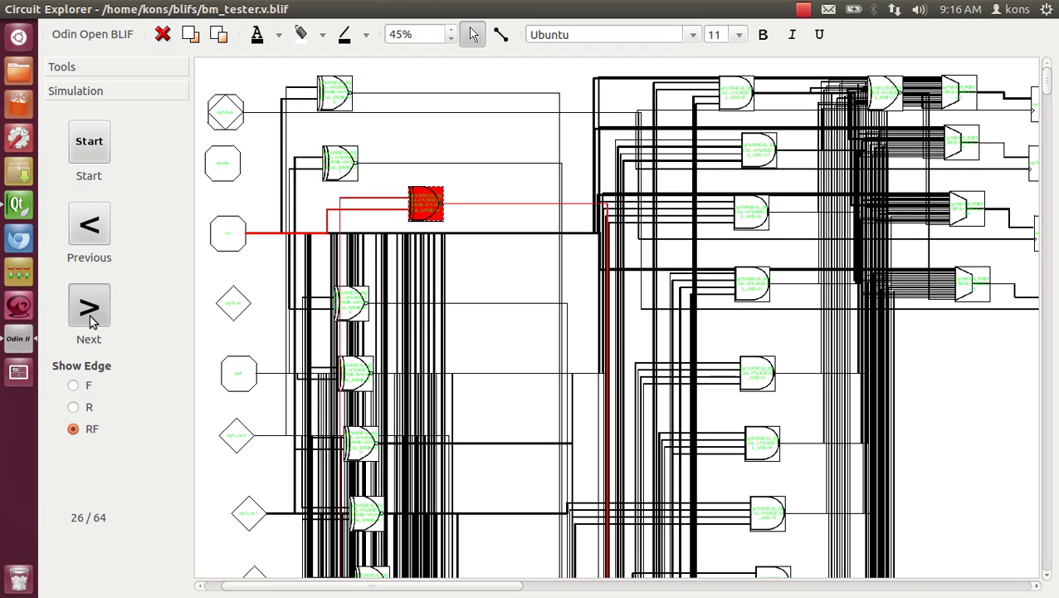
{"action": "left_click", "coordinate": [90, 312]}
{"action": "left_click", "coordinate": [90, 313]}
{"action": "left_click", "coordinate": [90, 312]}
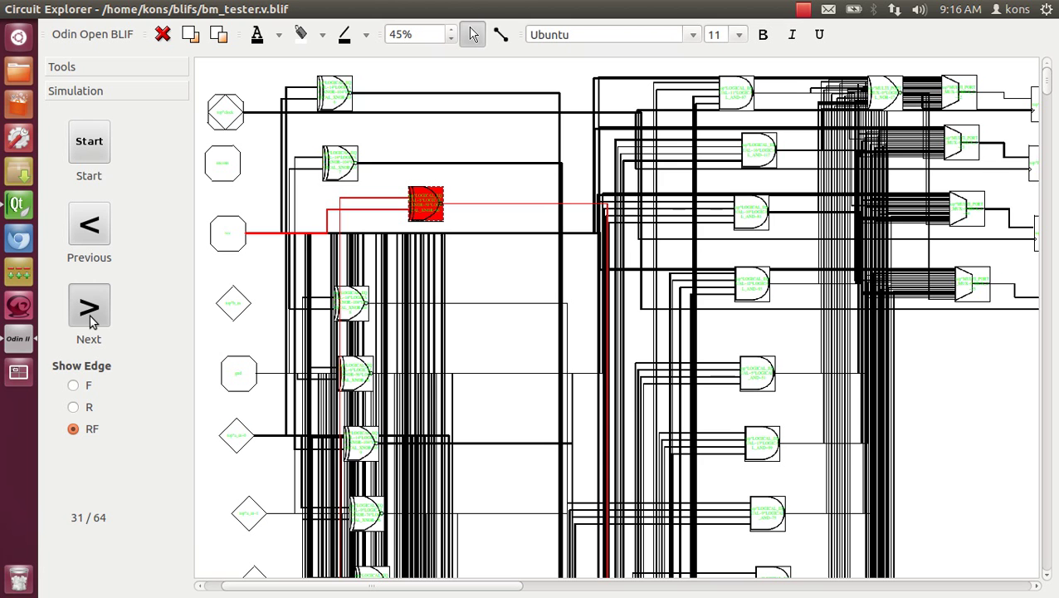
{"action": "left_click", "coordinate": [90, 316]}
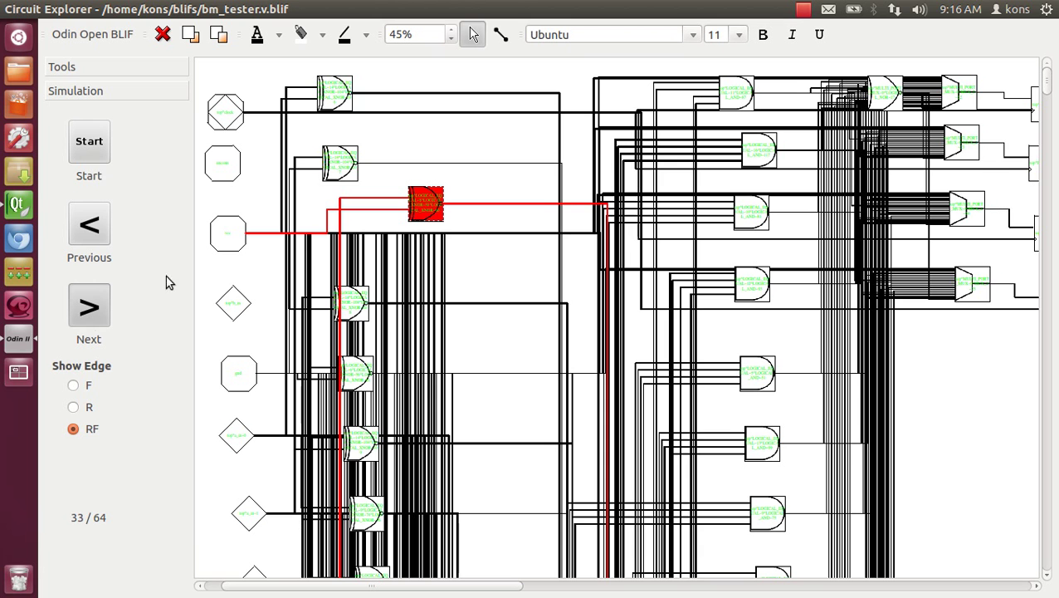
Step: Adjust the zoom so the whole circuit diagram is back in view
{"action": "left_click", "coordinate": [454, 30]}
{"action": "left_click", "coordinate": [454, 30]}
{"action": "left_click", "coordinate": [454, 30]}
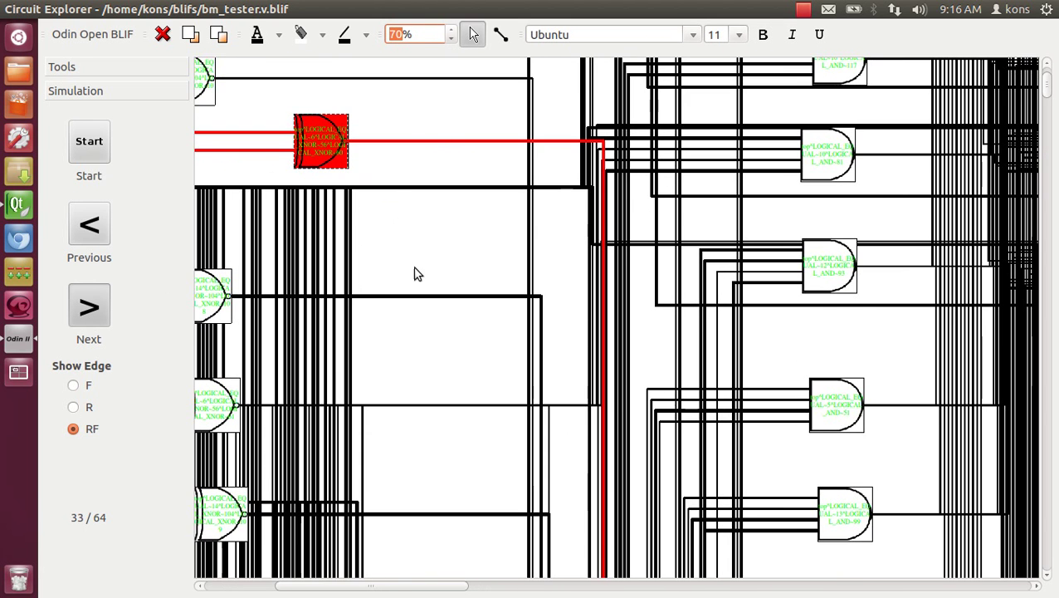
{"action": "left_click", "coordinate": [452, 39]}
{"action": "left_click", "coordinate": [452, 39]}
{"action": "left_click", "coordinate": [453, 39]}
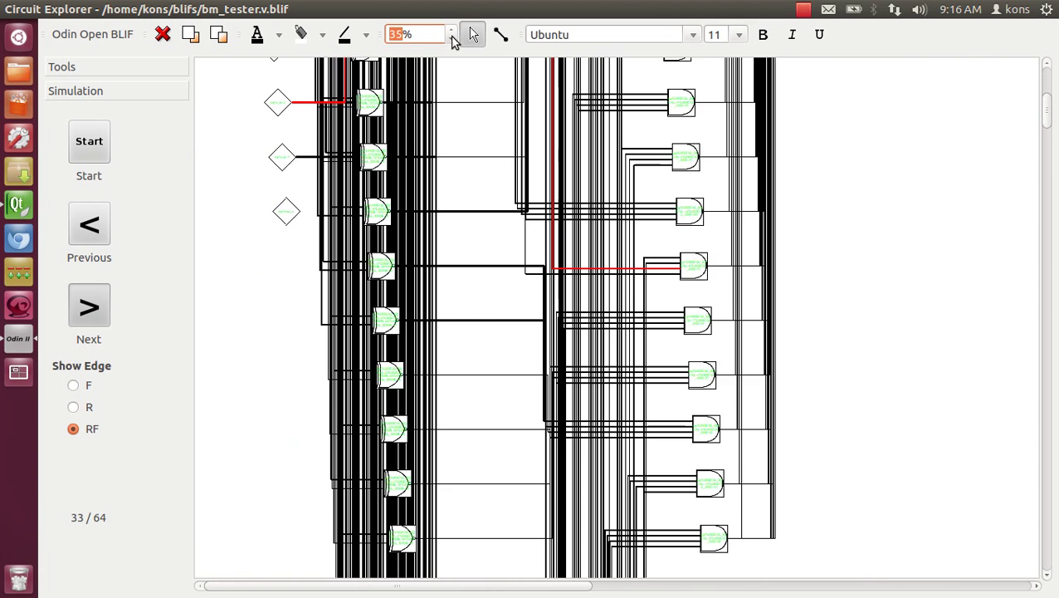
{"action": "left_click", "coordinate": [453, 40]}
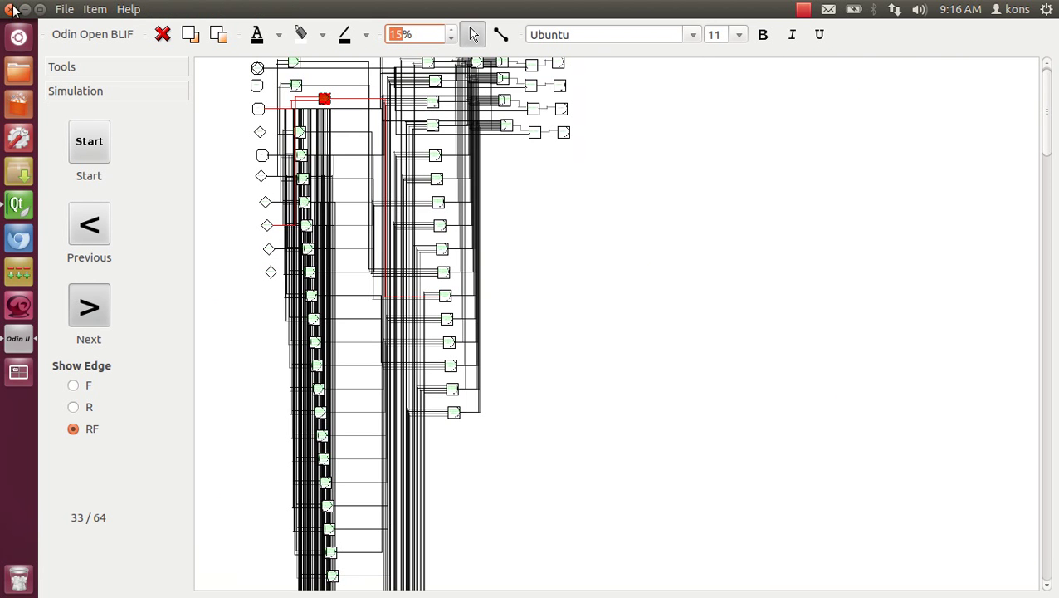
Step: Restart Circuit Explorer from Qt Creator and open blifs/bm_match1_str_arch.v.blif (5027 nodes)
{"action": "left_click", "coordinate": [11, 9]}
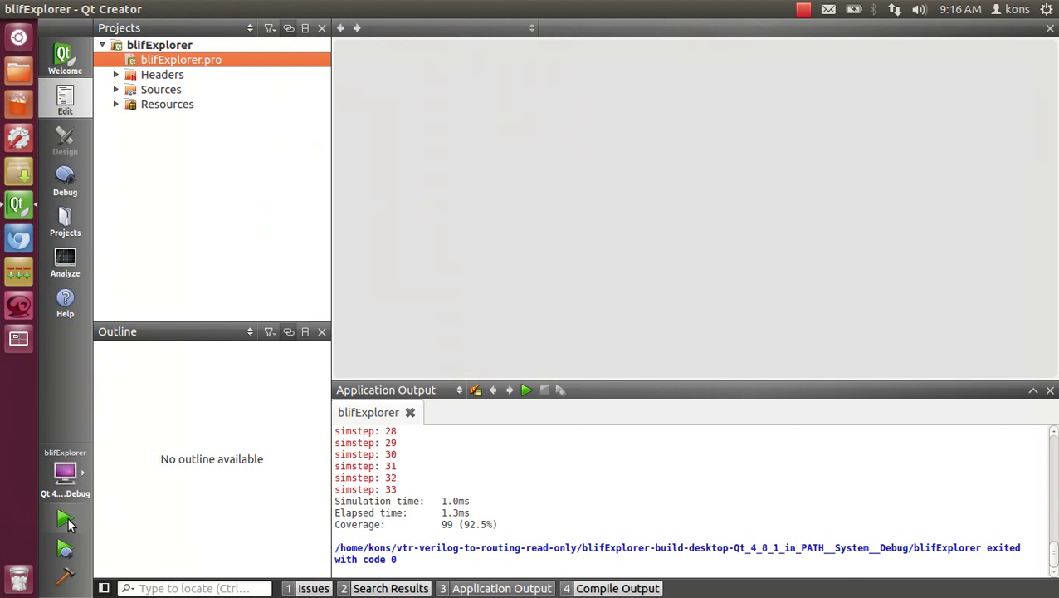
{"action": "left_click", "coordinate": [65, 519]}
{"action": "left_click", "coordinate": [103, 63]}
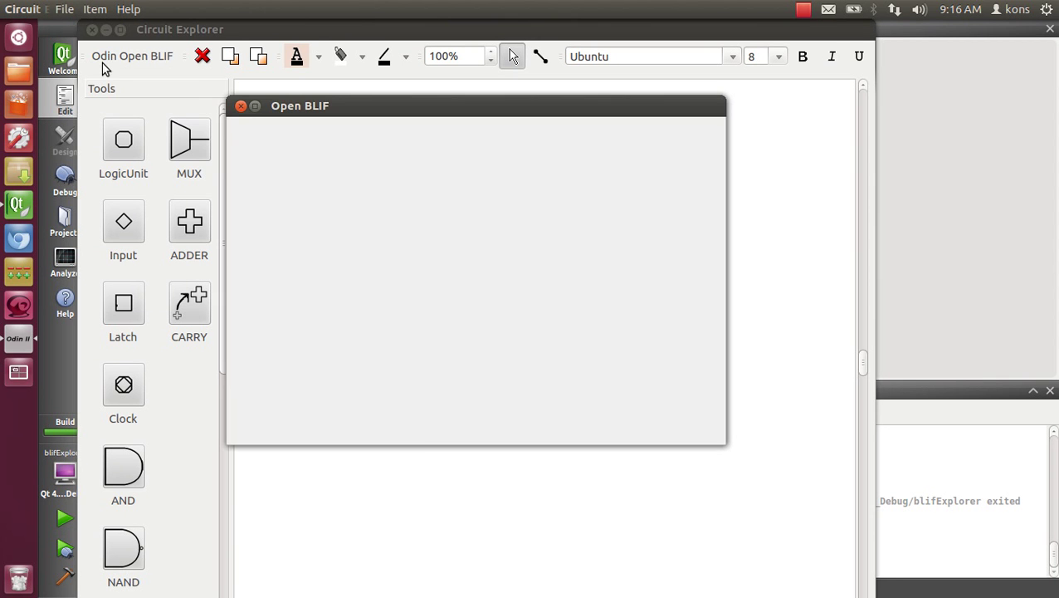
{"action": "left_click", "coordinate": [254, 202]}
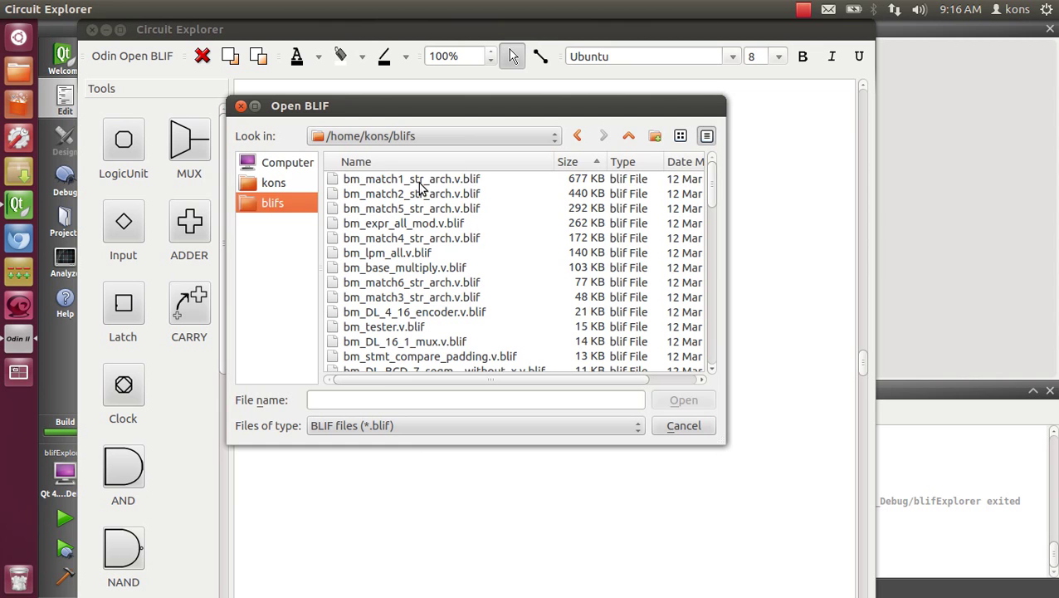
{"action": "left_click", "coordinate": [419, 181]}
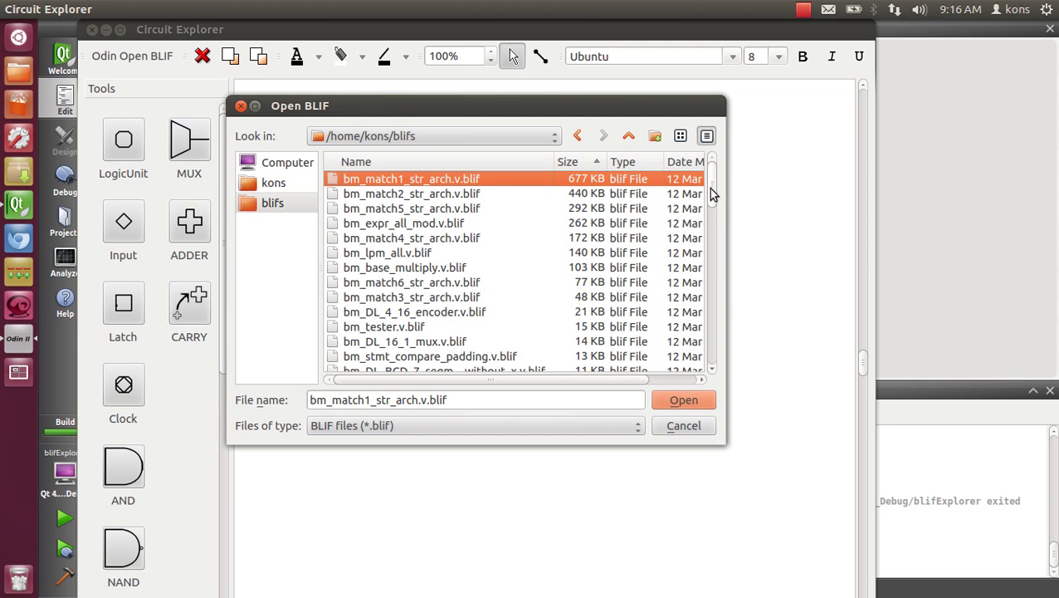
{"action": "left_click_drag", "start_coordinate": [708, 188], "coordinate": [708, 177]}
{"action": "left_click", "coordinate": [383, 194]}
{"action": "left_click", "coordinate": [683, 401]}
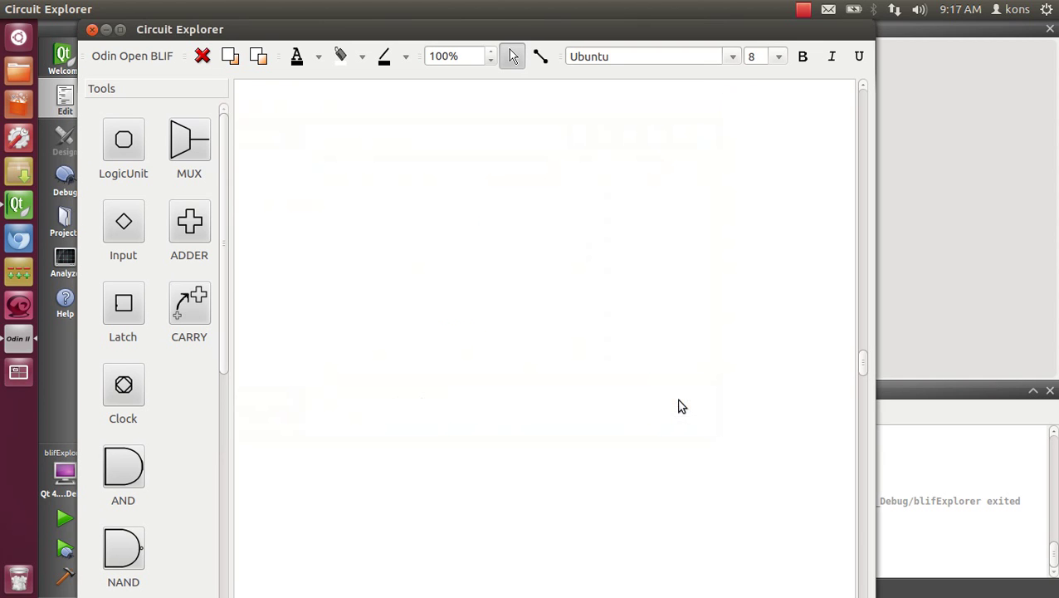
{"action": "left_click", "coordinate": [985, 328]}
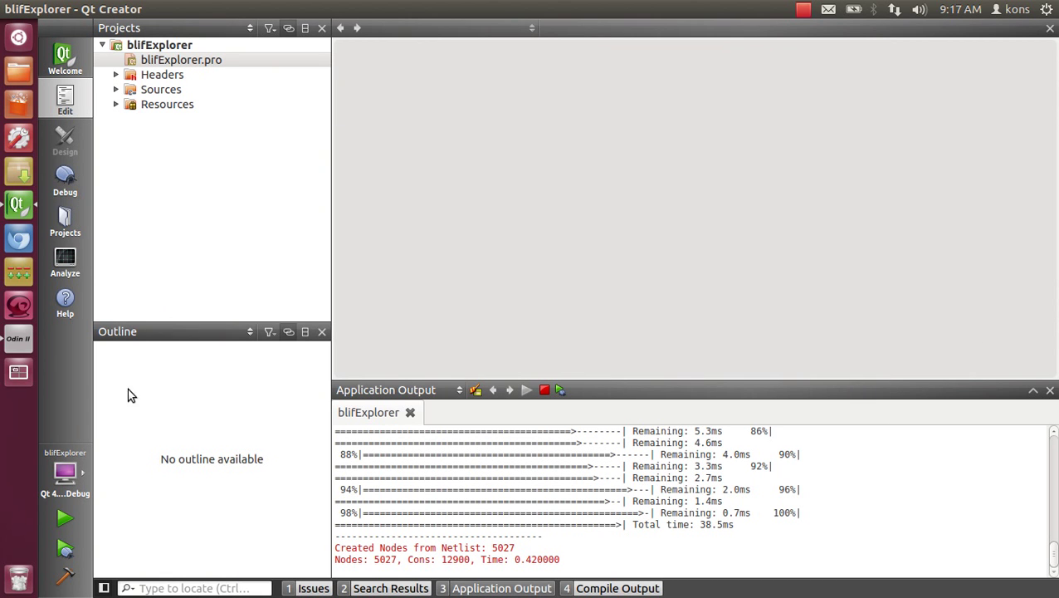
{"action": "left_click", "coordinate": [18, 338]}
{"action": "left_click", "coordinate": [1000, 296]}
{"action": "left_click_drag", "start_coordinate": [371, 560], "coordinate": [389, 557]}
Step: Bring Circuit Explorer forward and step the zoom down through 10% to Automatic
{"action": "left_click", "coordinate": [18, 338]}
{"action": "left_click", "coordinate": [490, 60]}
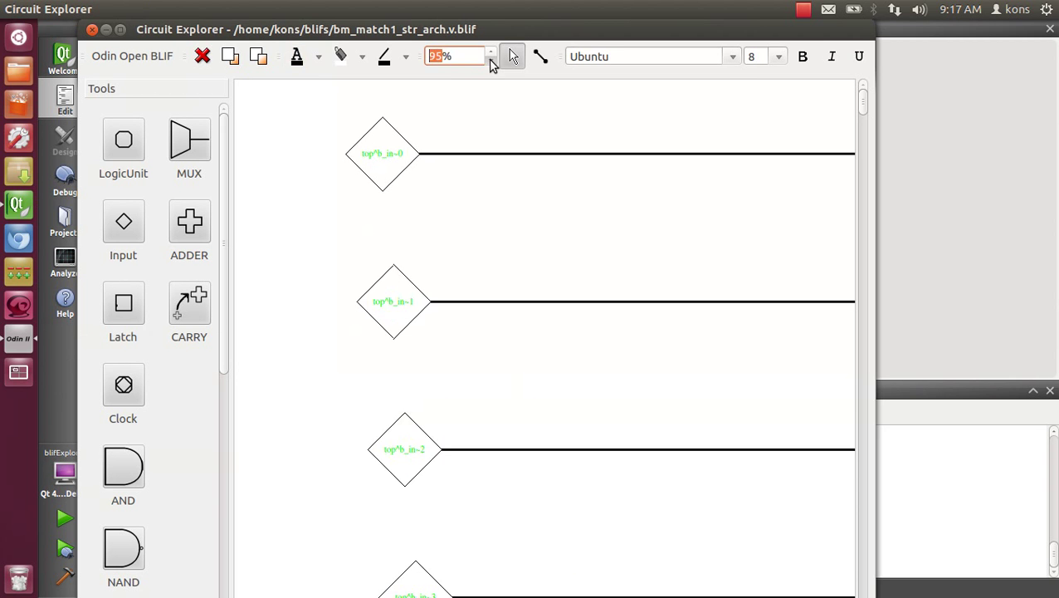
{"action": "left_click", "coordinate": [491, 62]}
{"action": "left_click", "coordinate": [490, 62]}
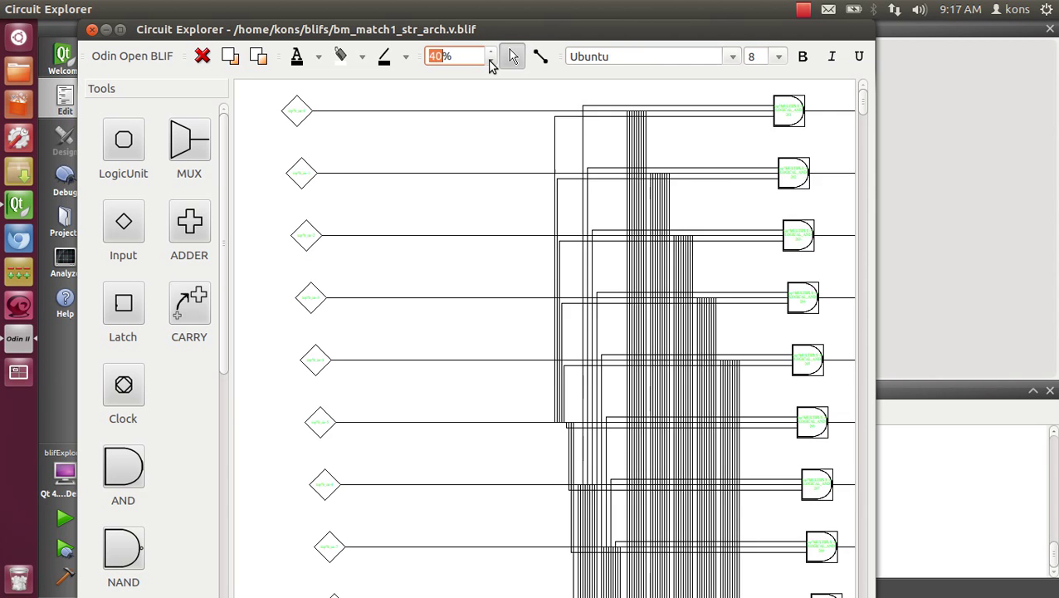
{"action": "left_click", "coordinate": [490, 61]}
{"action": "left_click", "coordinate": [491, 62]}
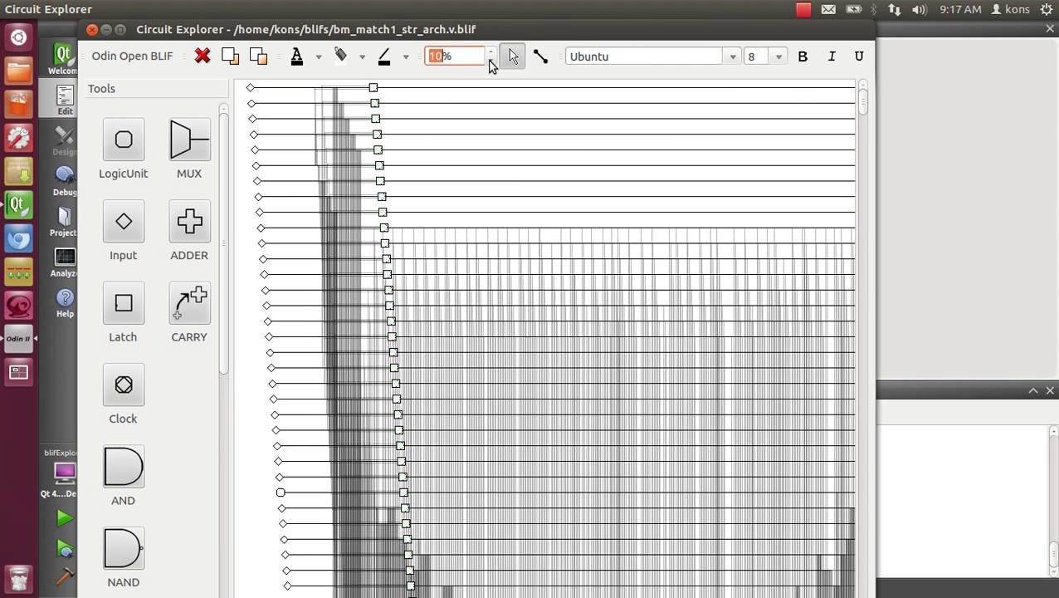
{"action": "left_click", "coordinate": [490, 61]}
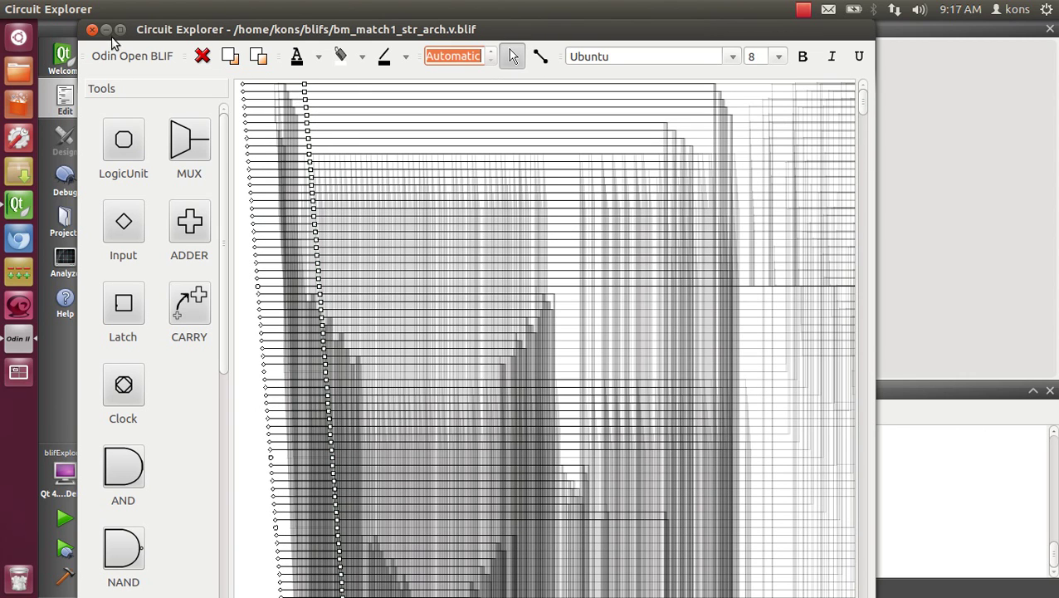
Step: Maximize the window, set the netlist zoom to 20%, and pan slightly right
{"action": "left_click", "coordinate": [121, 29]}
{"action": "left_click_drag", "start_coordinate": [249, 586], "coordinate": [639, 586]}
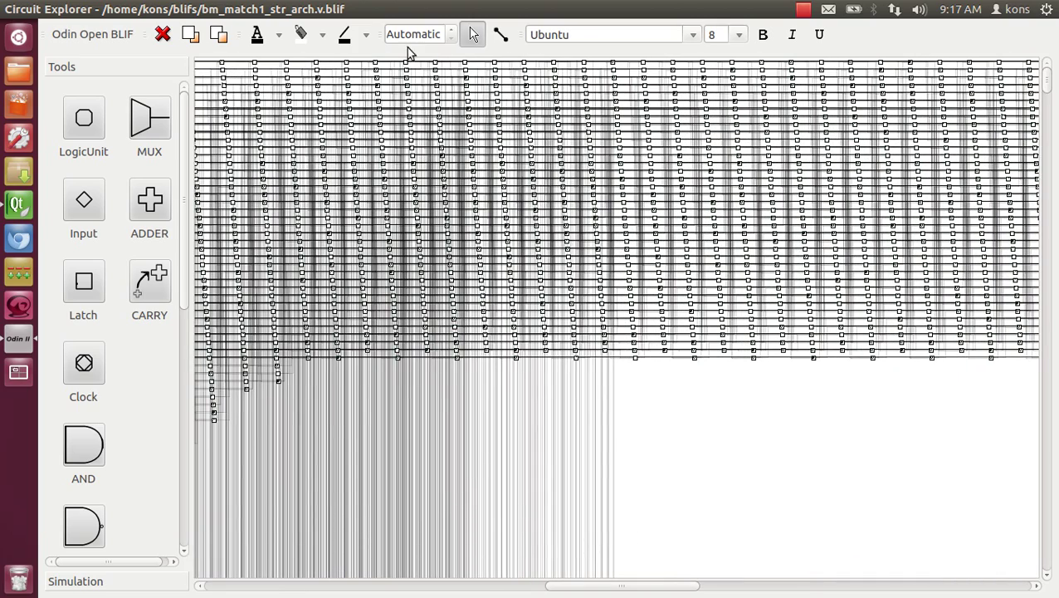
{"action": "left_click", "coordinate": [454, 33]}
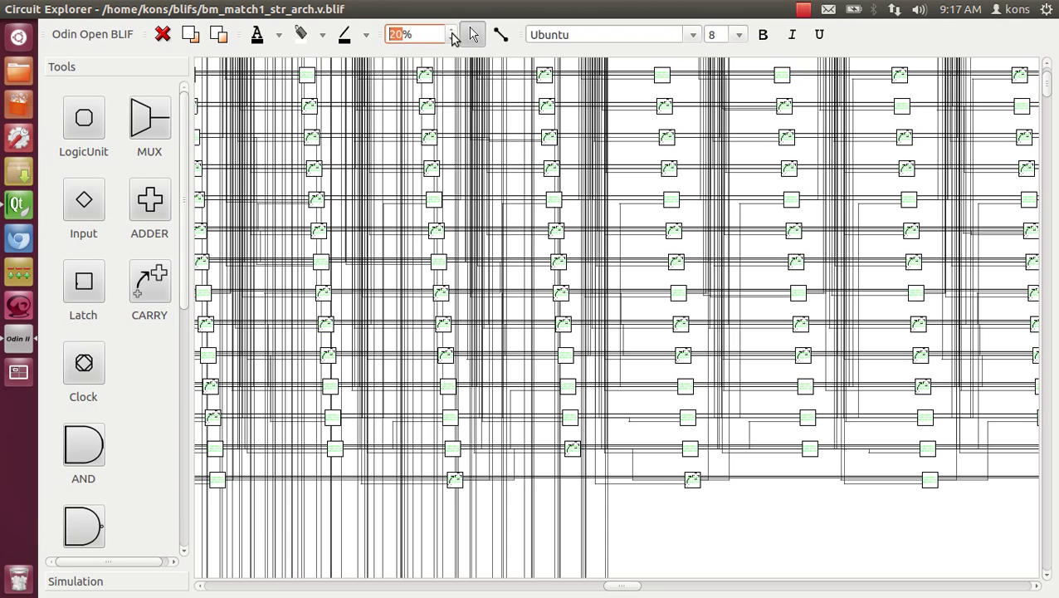
{"action": "left_click", "coordinate": [670, 508]}
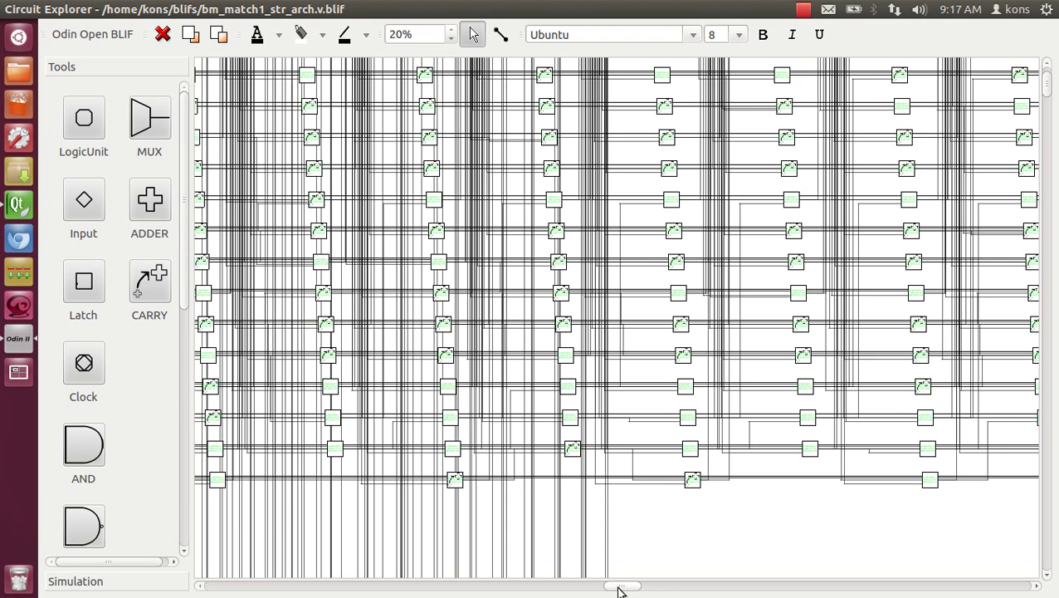
{"action": "left_click_drag", "start_coordinate": [629, 589], "coordinate": [647, 588]}
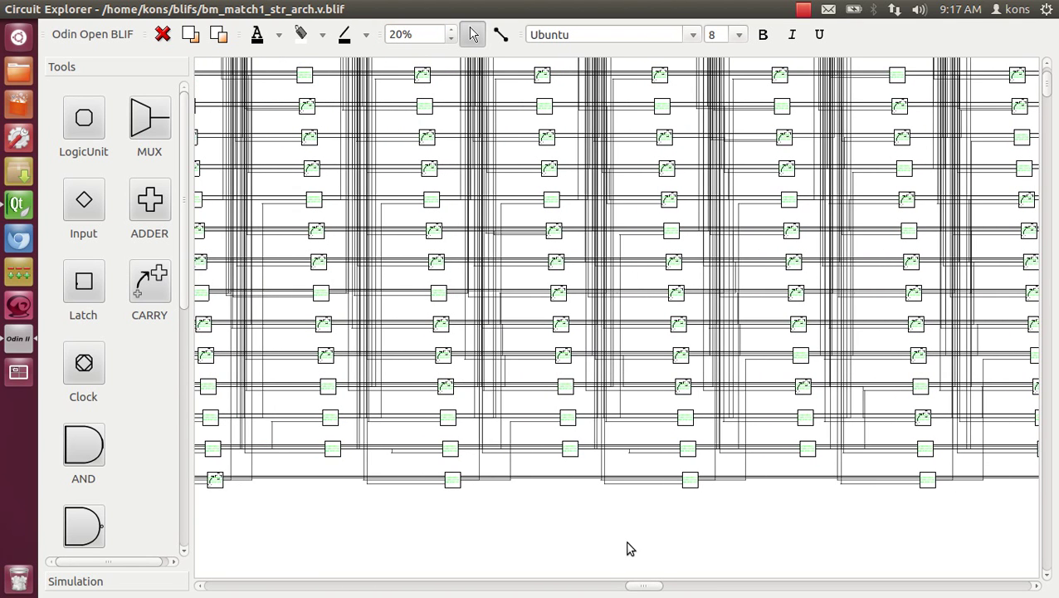
Step: Find logic blocks named CARRY_FUNC, highlighting 1516 blocks cyan, and dismiss the results
{"action": "key", "text": "ctrl+f"}
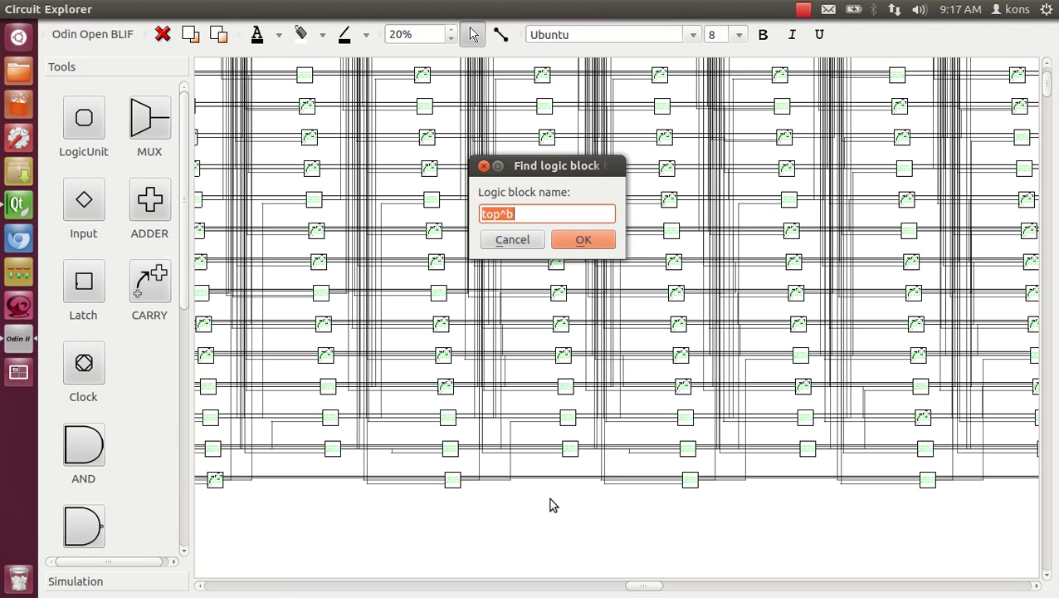
{"action": "type", "text": "CAA"}
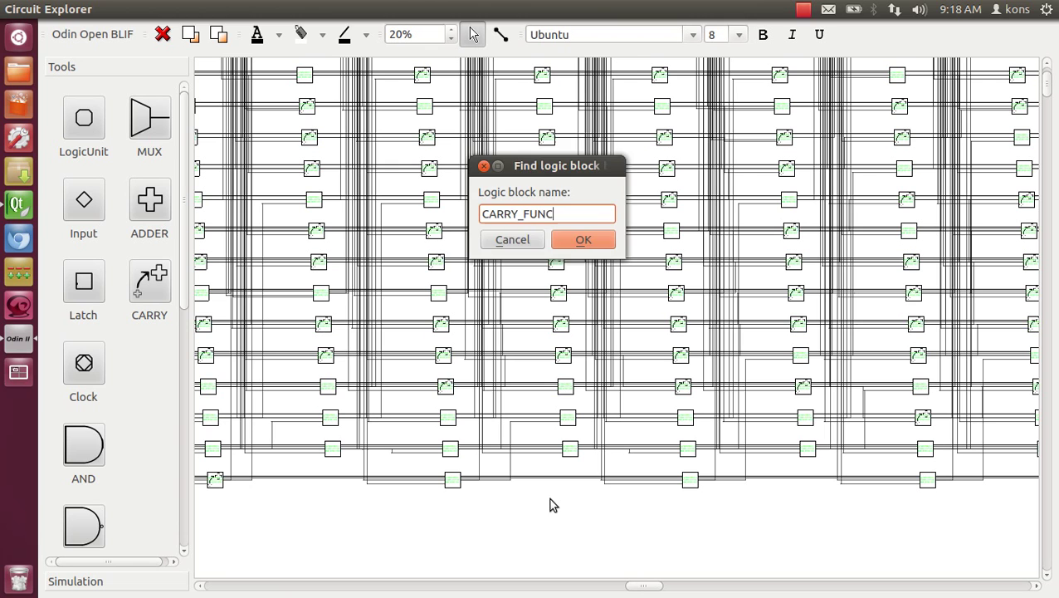
{"action": "key", "text": "Return"}
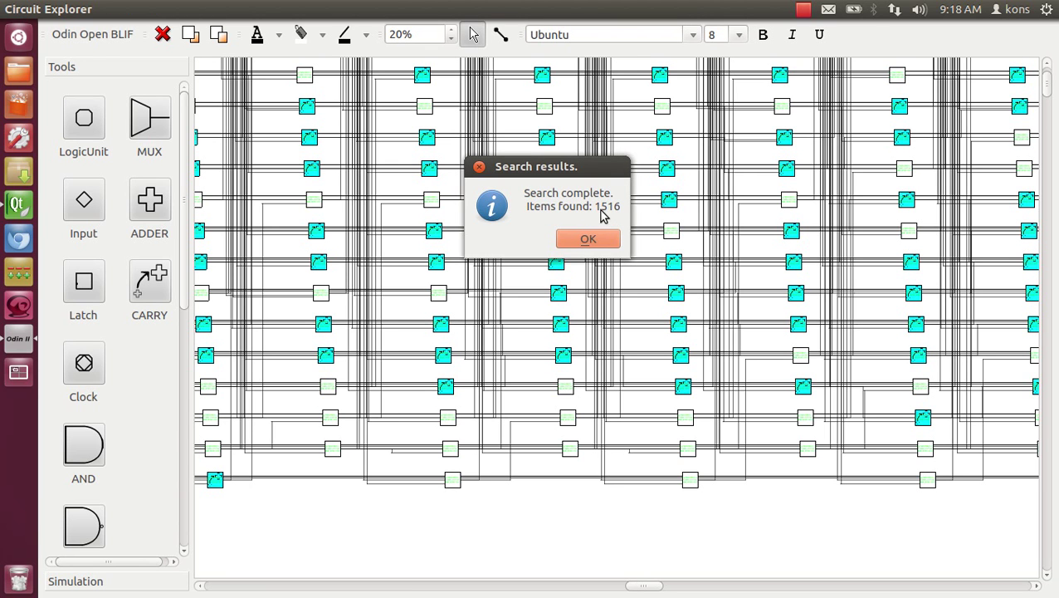
{"action": "left_click", "coordinate": [589, 243]}
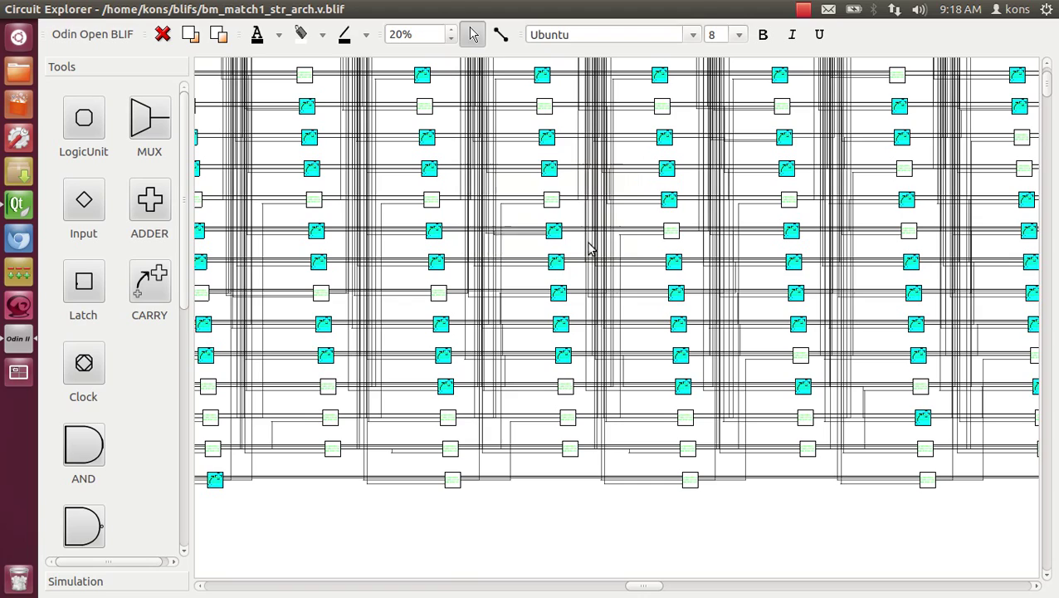
Step: Zoom out to 10% and scroll to reveal more columns of logic blocks
{"action": "left_click_drag", "start_coordinate": [644, 586], "coordinate": [582, 587]}
{"action": "left_click", "coordinate": [453, 41]}
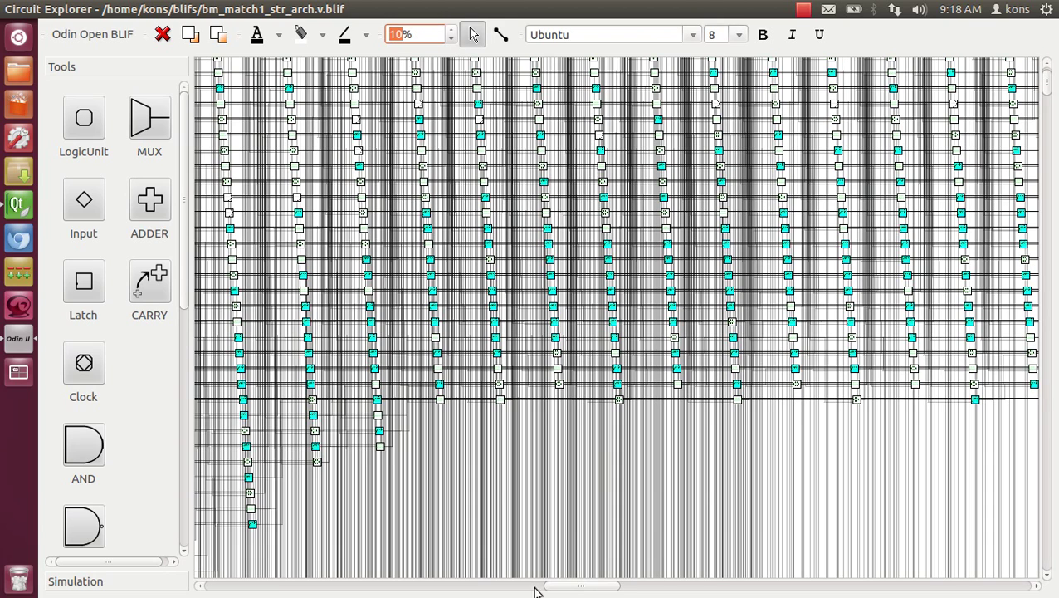
{"action": "mouse_move", "coordinate": [571, 591]}
{"action": "left_mouse_down"}
{"action": "mouse_move", "coordinate": [471, 596]}
{"action": "mouse_move", "coordinate": [437, 536]}
{"action": "left_mouse_up"}
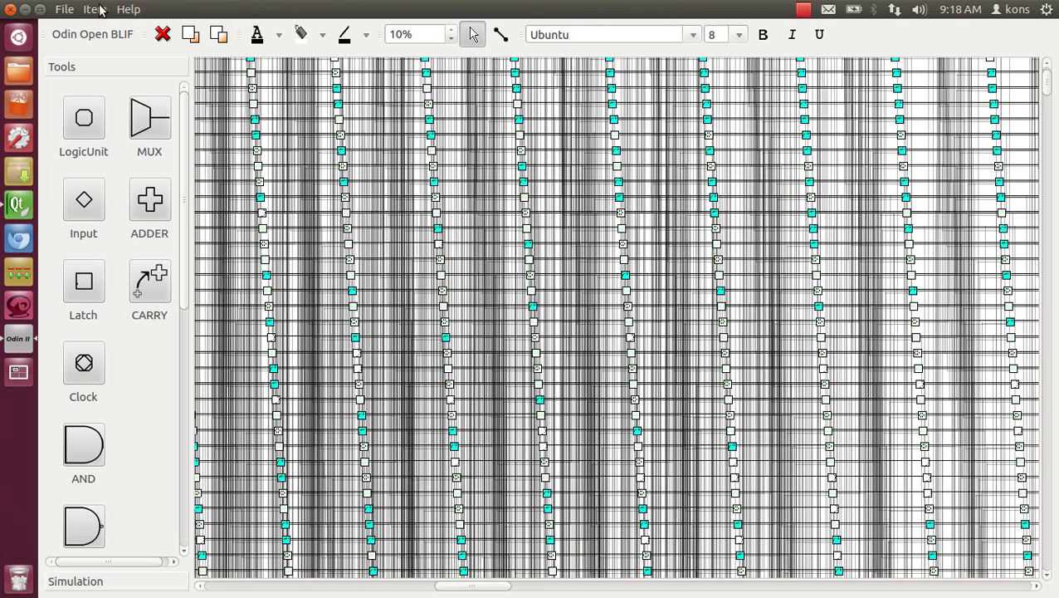
Step: Reset highlighting, then find ADDER_FUNC to highlight its 1616 blocks cyan
{"action": "left_click", "coordinate": [99, 9]}
{"action": "left_click", "coordinate": [130, 177]}
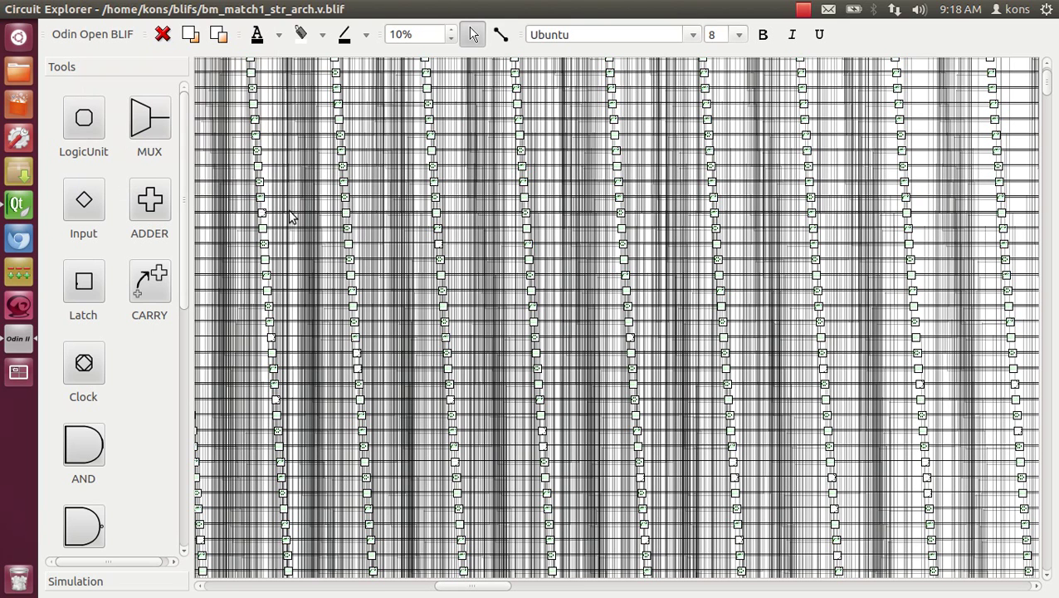
{"action": "key", "text": "ctrl+f"}
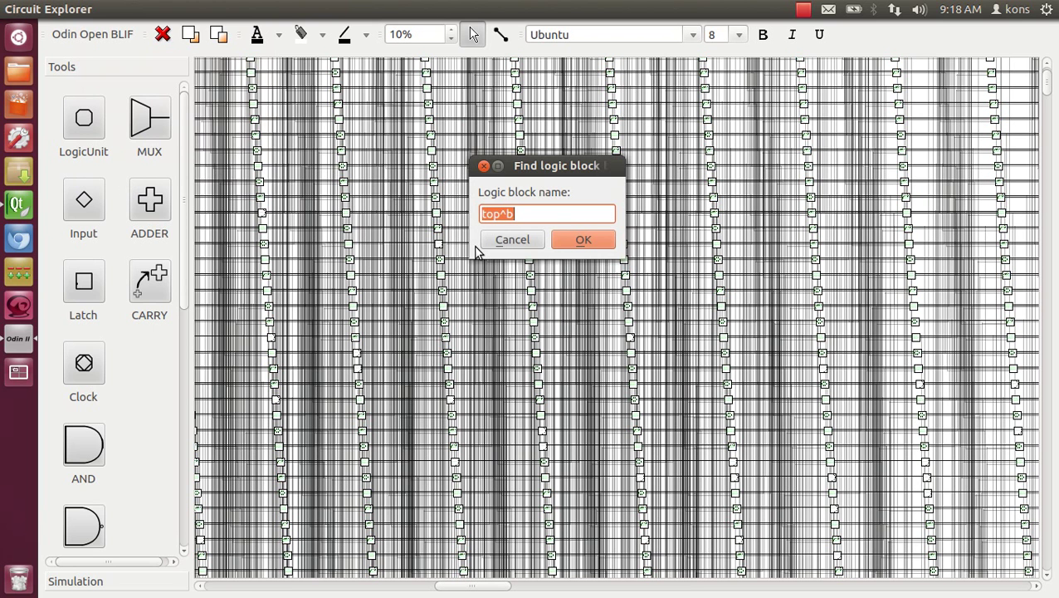
{"action": "type", "text": "ADDER"}
{"action": "type", "text": "_FUNC"}
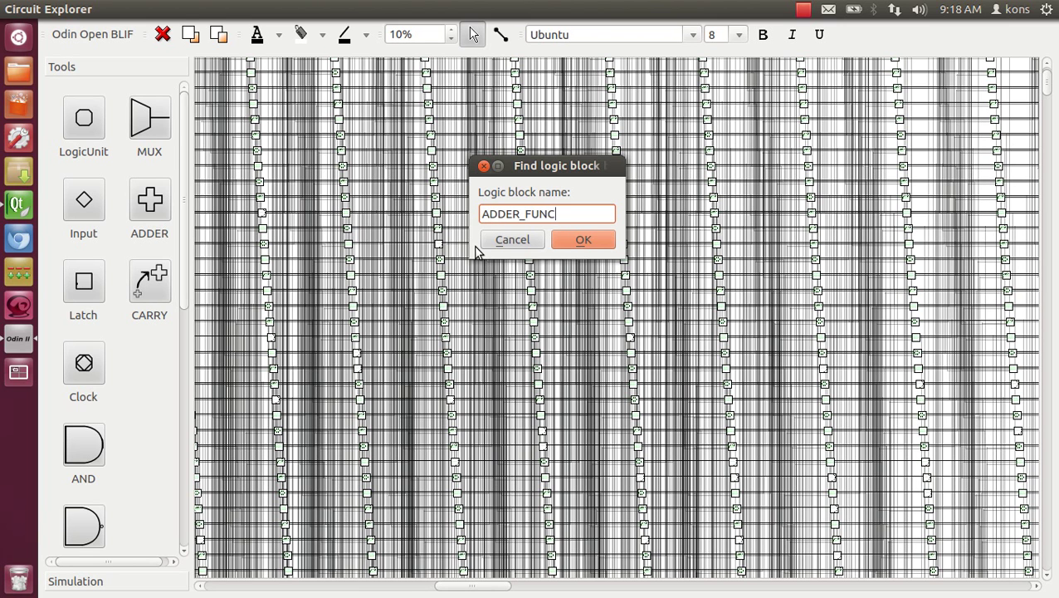
{"action": "key", "text": "Return"}
{"action": "left_click", "coordinate": [573, 240]}
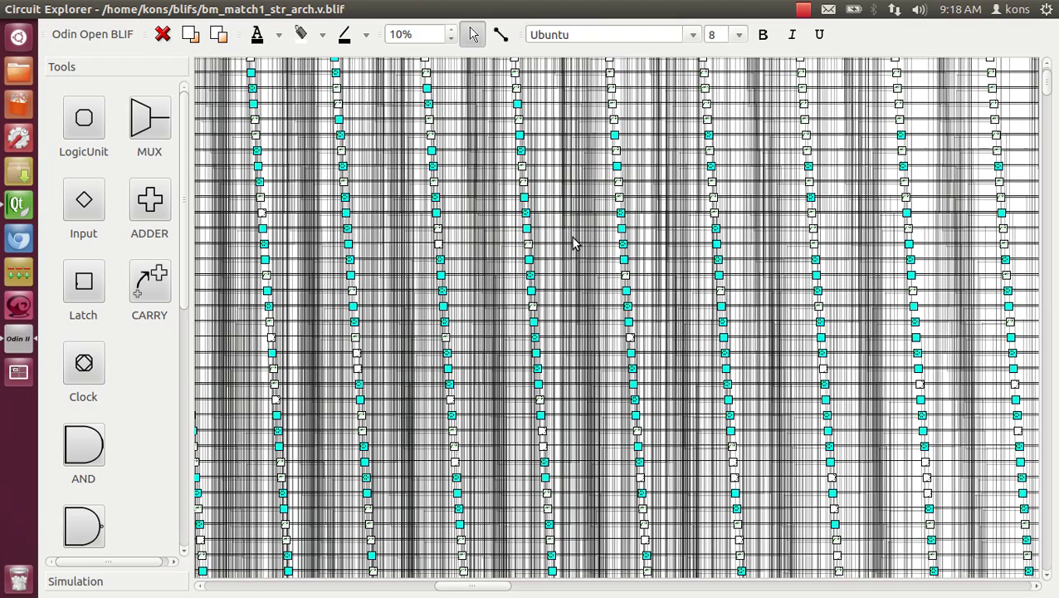
{"action": "mouse_move", "coordinate": [457, 592]}
{"action": "left_mouse_down"}
{"action": "mouse_move", "coordinate": [390, 588]}
{"action": "mouse_move", "coordinate": [492, 589]}
{"action": "left_mouse_up"}
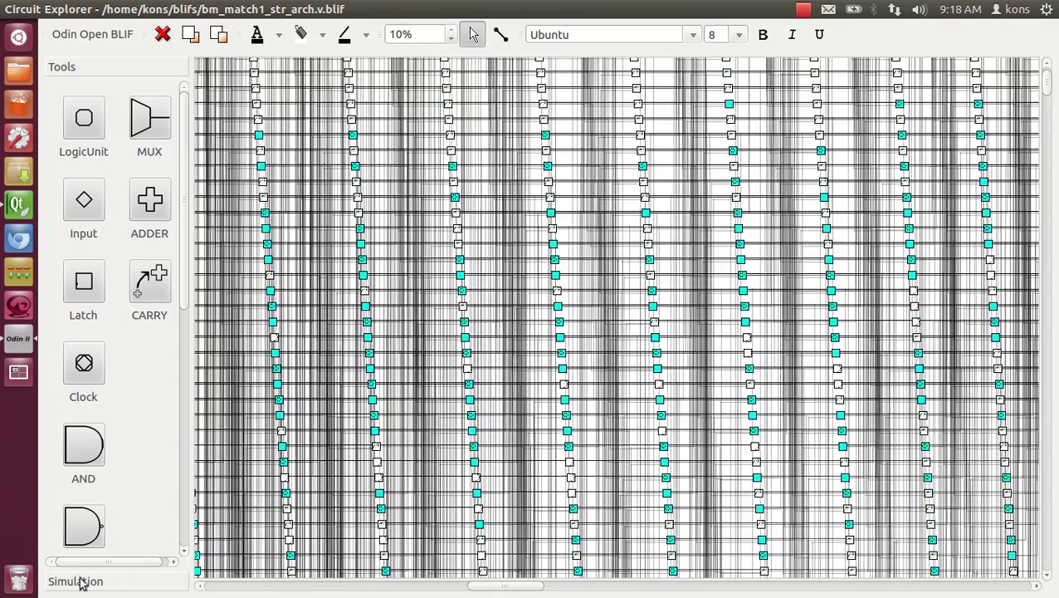
Step: Start the simulation and step it forward to step 3, panning the canvas between steps
{"action": "left_click", "coordinate": [82, 582]}
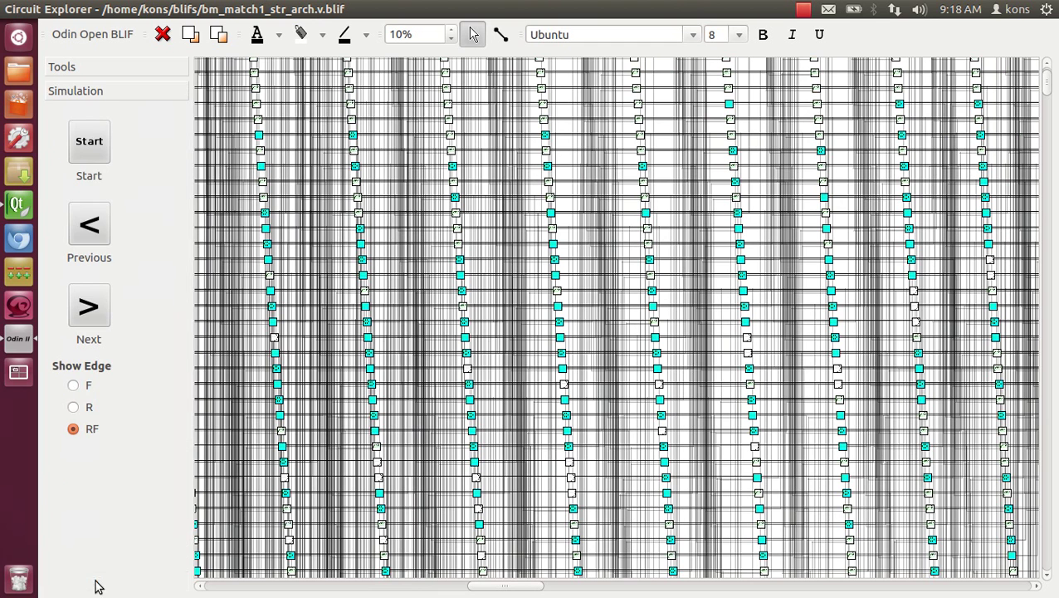
{"action": "left_click", "coordinate": [79, 136]}
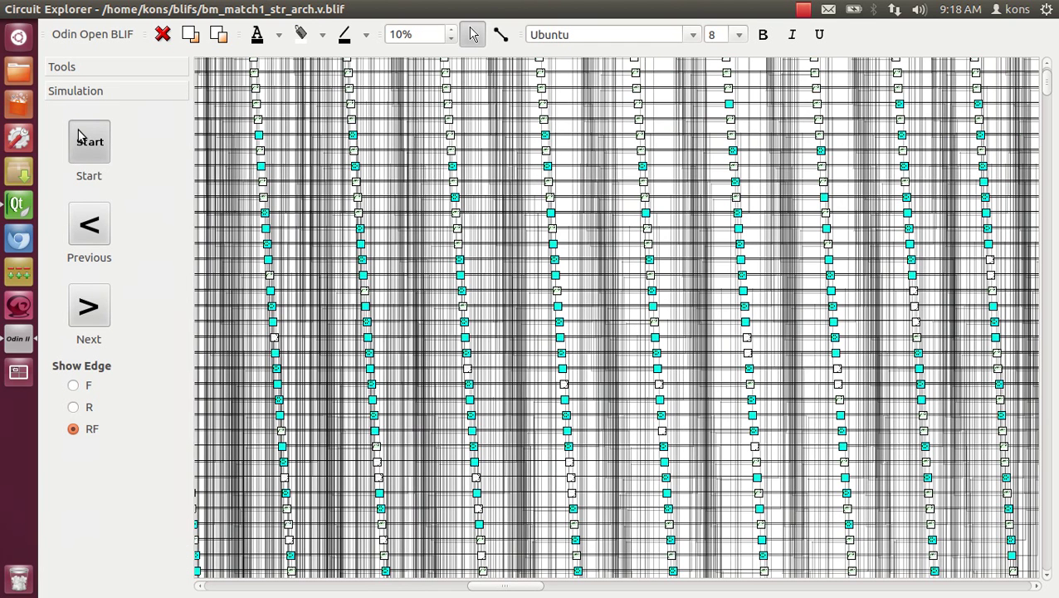
{"action": "left_click", "coordinate": [96, 320]}
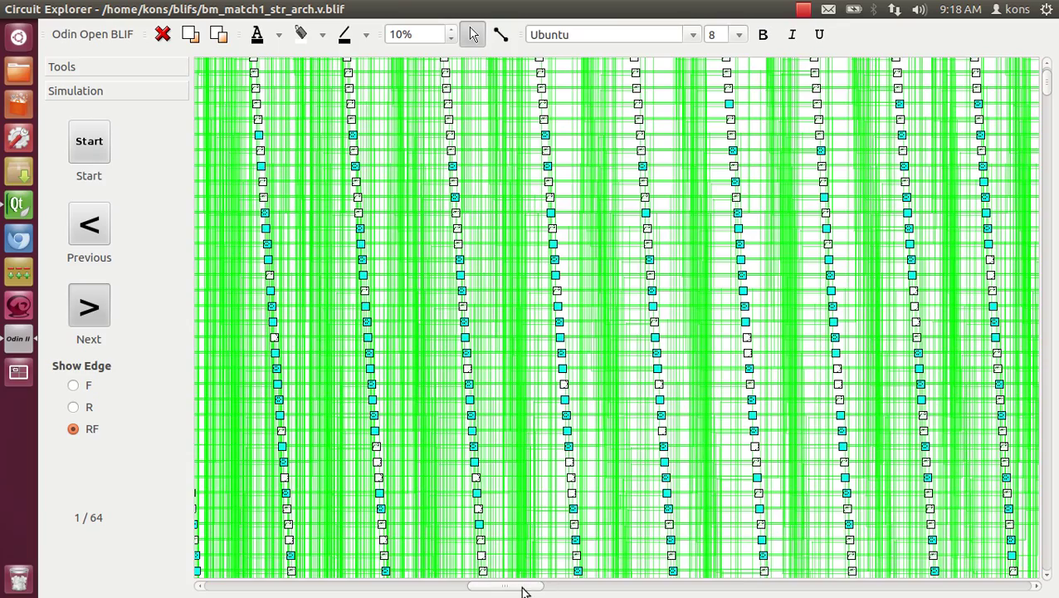
{"action": "left_click_drag", "start_coordinate": [523, 586], "coordinate": [239, 593]}
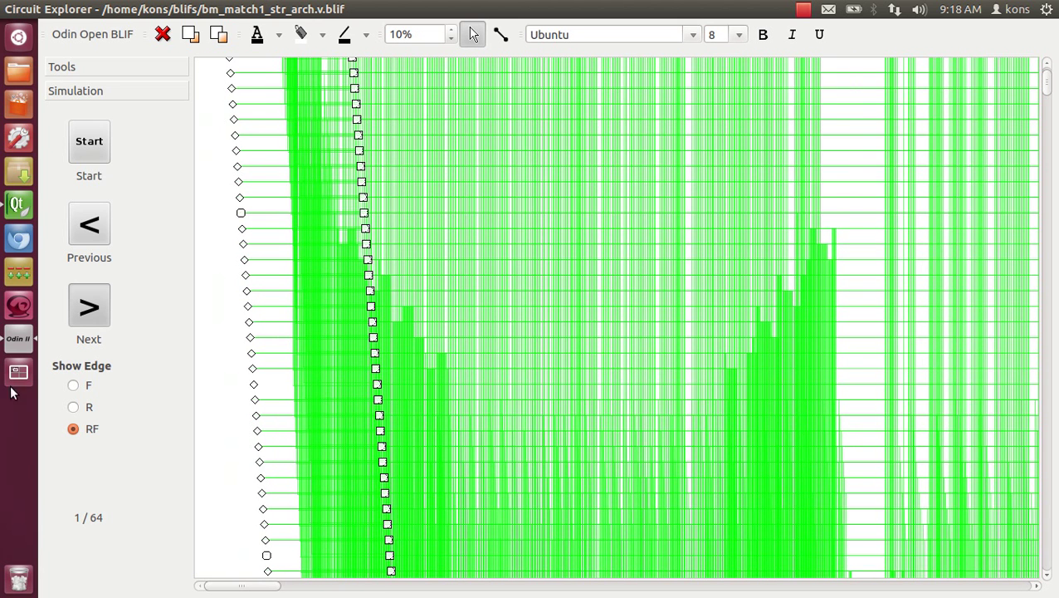
{"action": "left_click", "coordinate": [86, 308]}
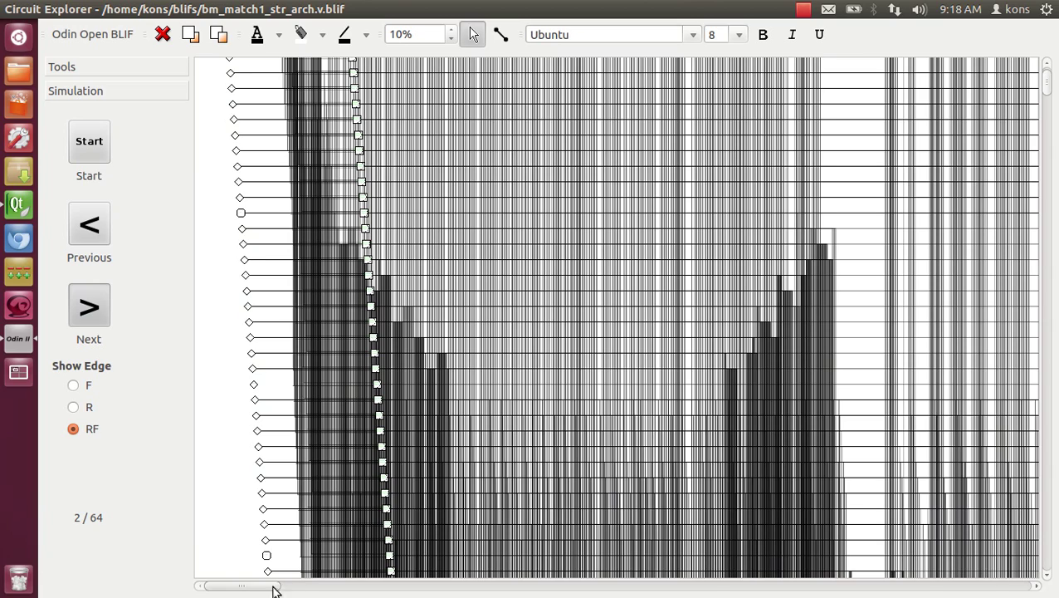
{"action": "left_click_drag", "start_coordinate": [274, 591], "coordinate": [477, 591]}
{"action": "left_click", "coordinate": [89, 308]}
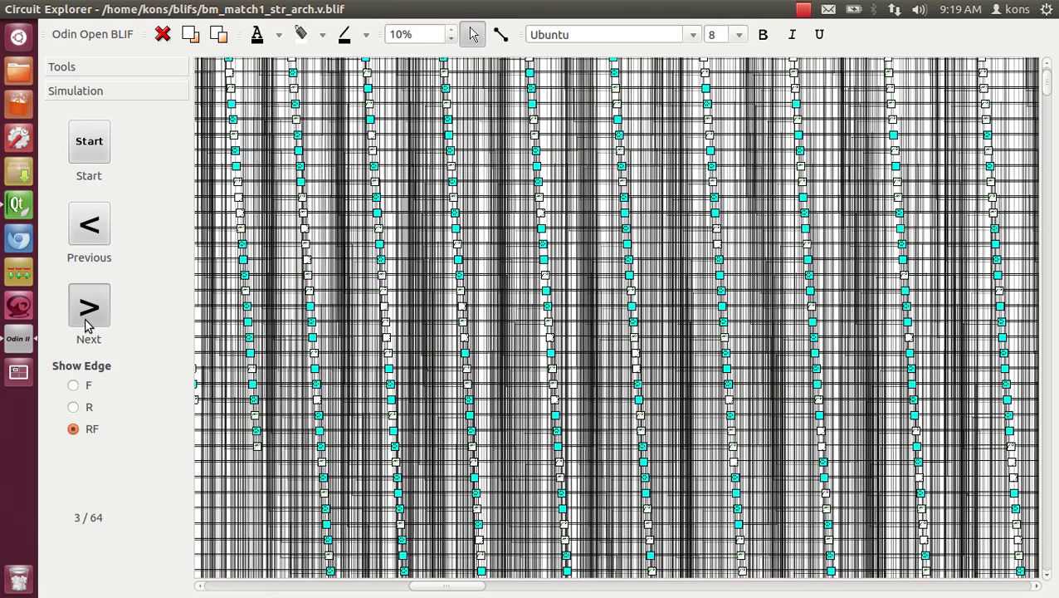
Step: Zoom in to 60% on the adder blocks and step the simulation up to 14/64
{"action": "left_click", "coordinate": [89, 321]}
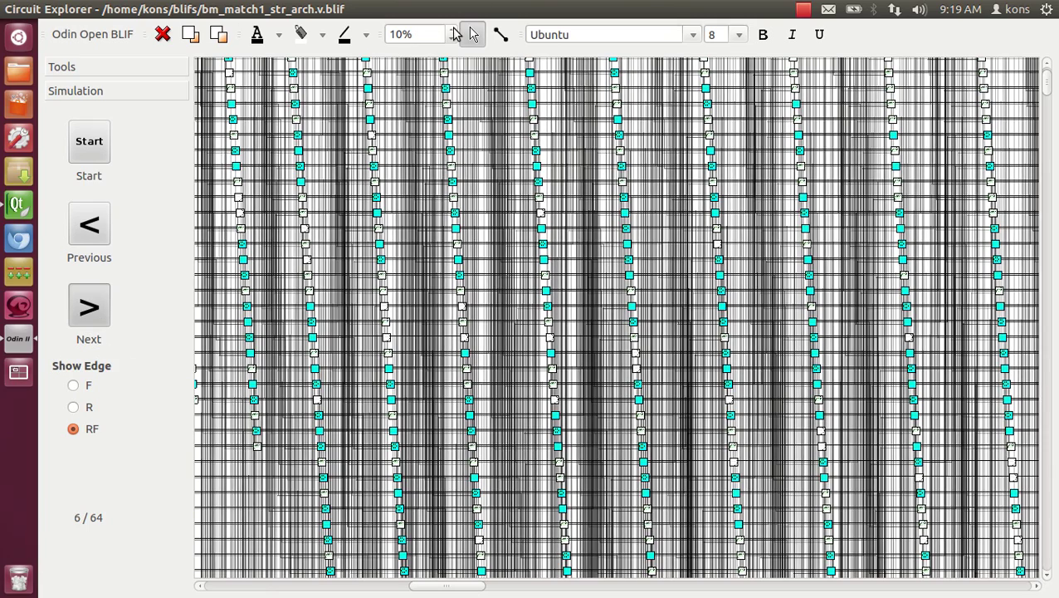
{"action": "left_click", "coordinate": [453, 31]}
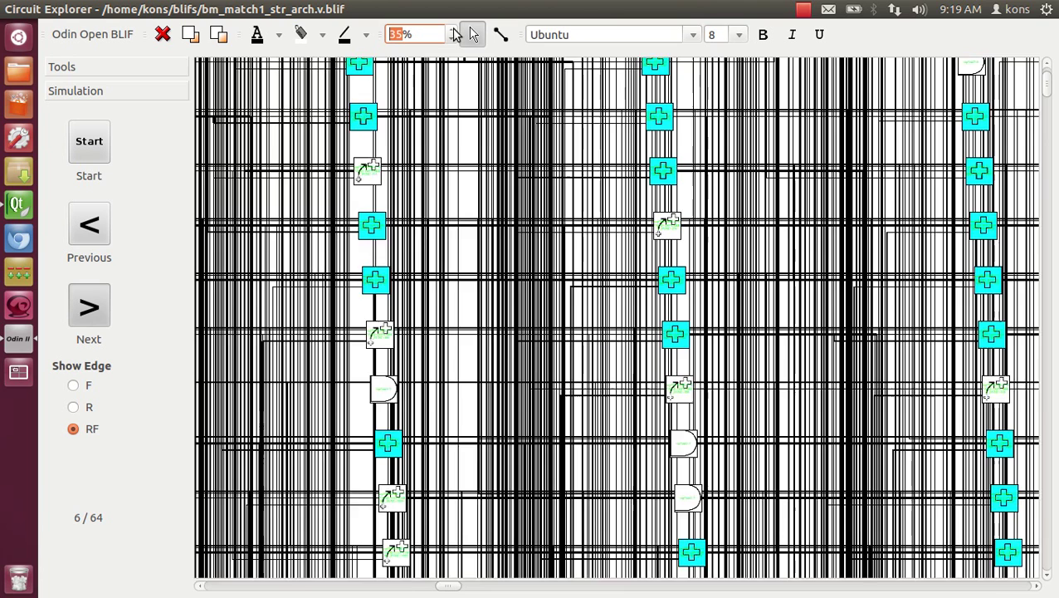
{"action": "scroll", "coordinate": [455, 34], "scroll_direction": "up", "scroll_amount": 2}
{"action": "scroll", "coordinate": [455, 34], "scroll_direction": "up", "scroll_amount": 2}
{"action": "scroll", "coordinate": [455, 34], "scroll_direction": "up", "scroll_amount": 1}
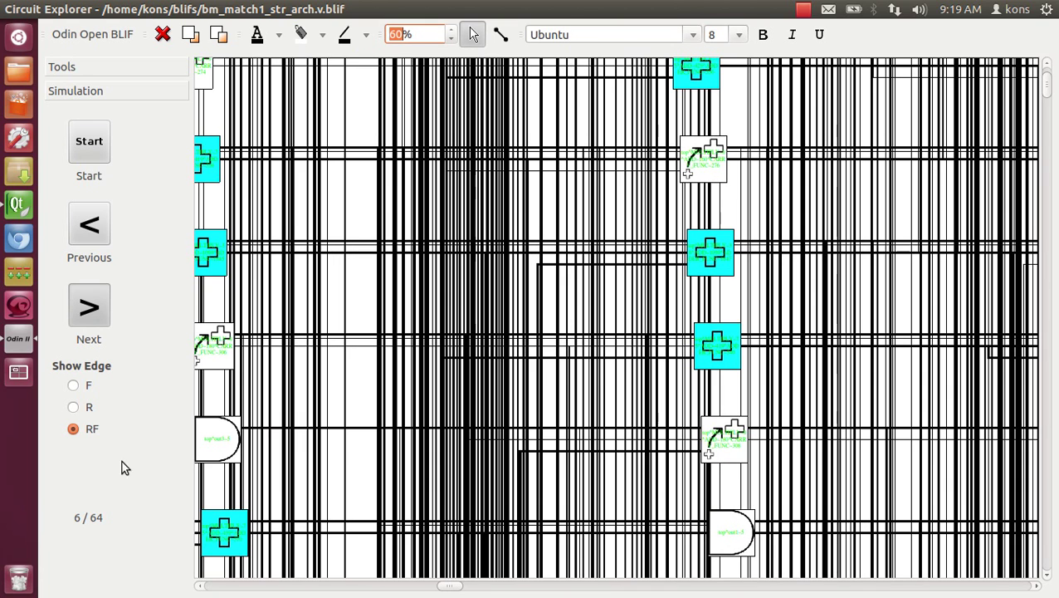
{"action": "left_click", "coordinate": [88, 308]}
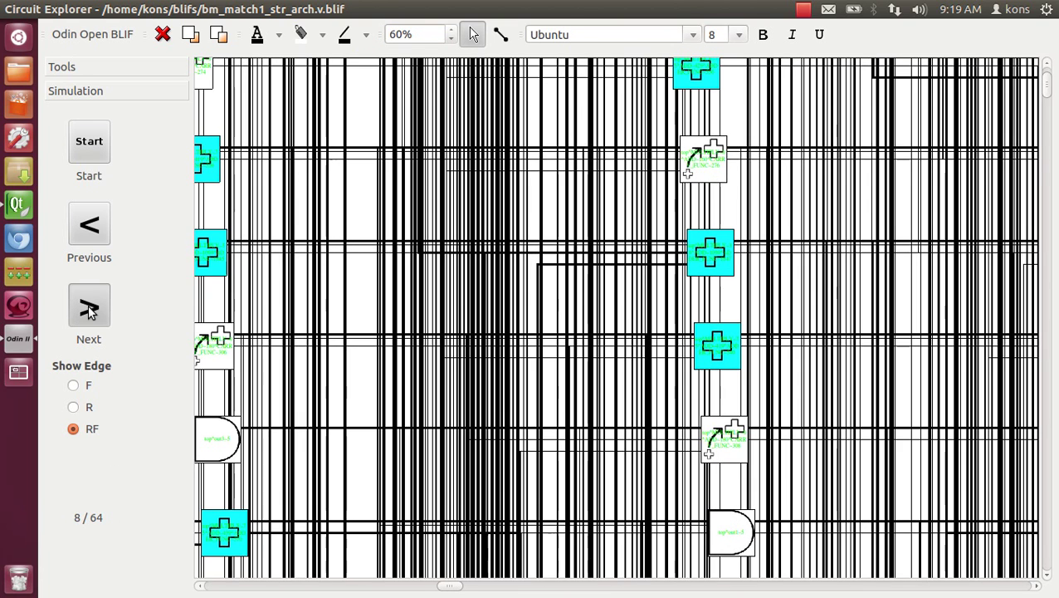
{"action": "left_click", "coordinate": [90, 309]}
{"action": "left_click", "coordinate": [90, 309]}
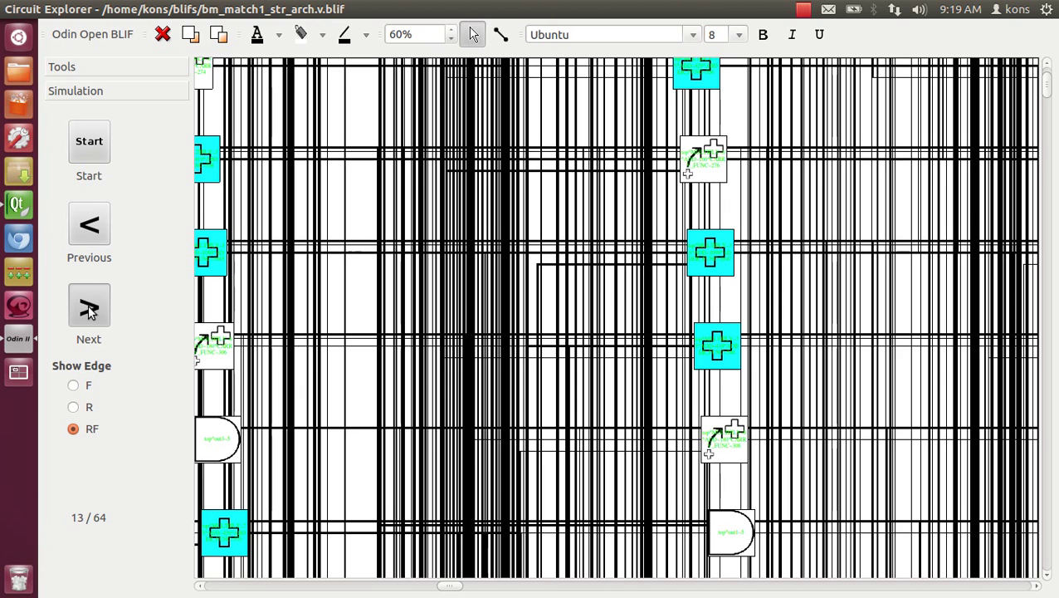
{"action": "left_click", "coordinate": [89, 309]}
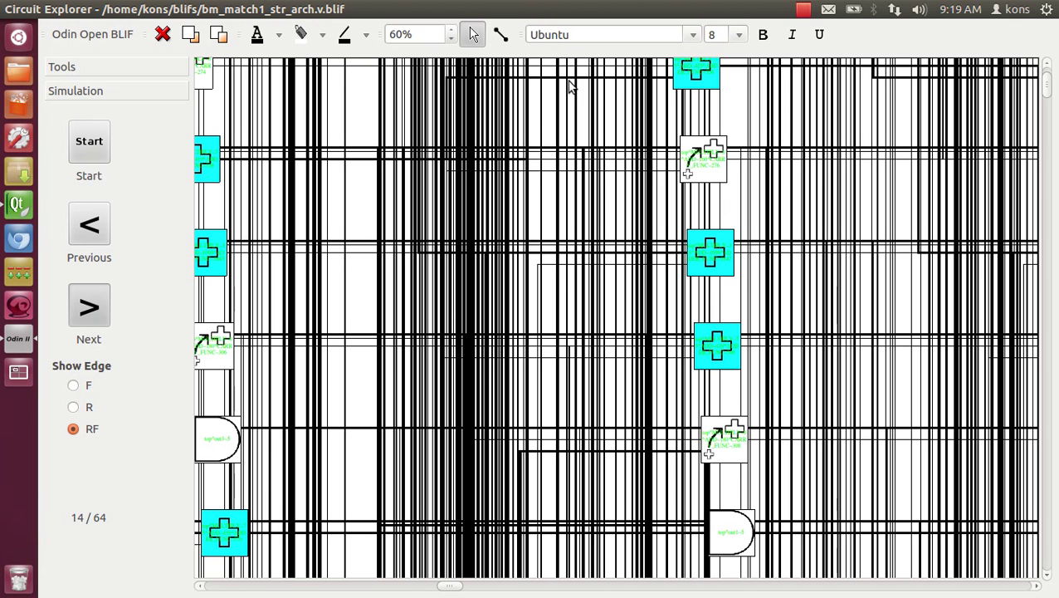
{"action": "mouse_move", "coordinate": [20, 12]}
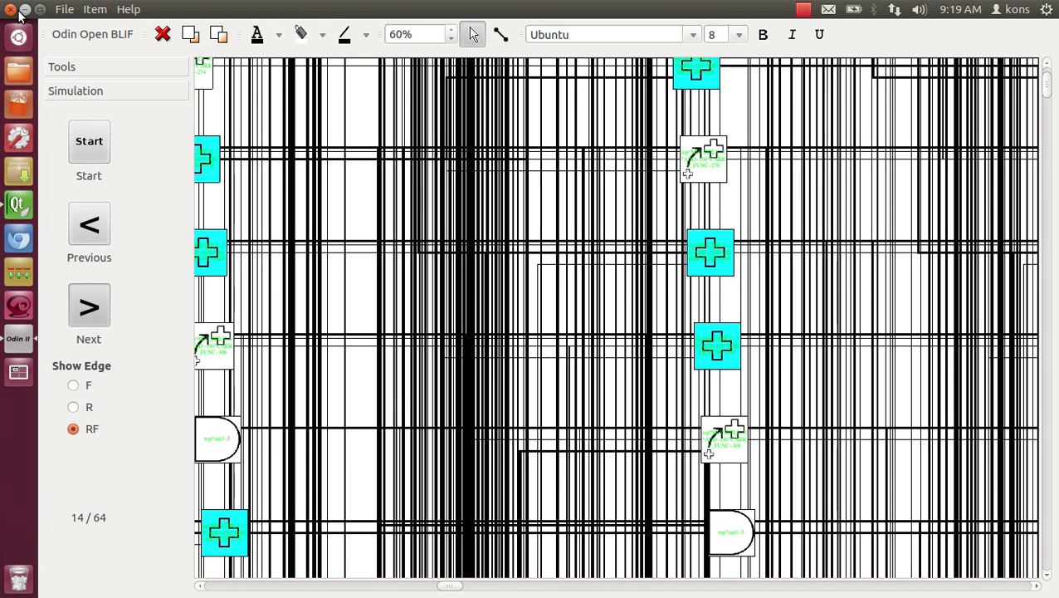
Step: Close the Odin blifExplorer window, returning to Qt Creator's output through simstep 14
{"action": "left_click", "coordinate": [11, 9]}
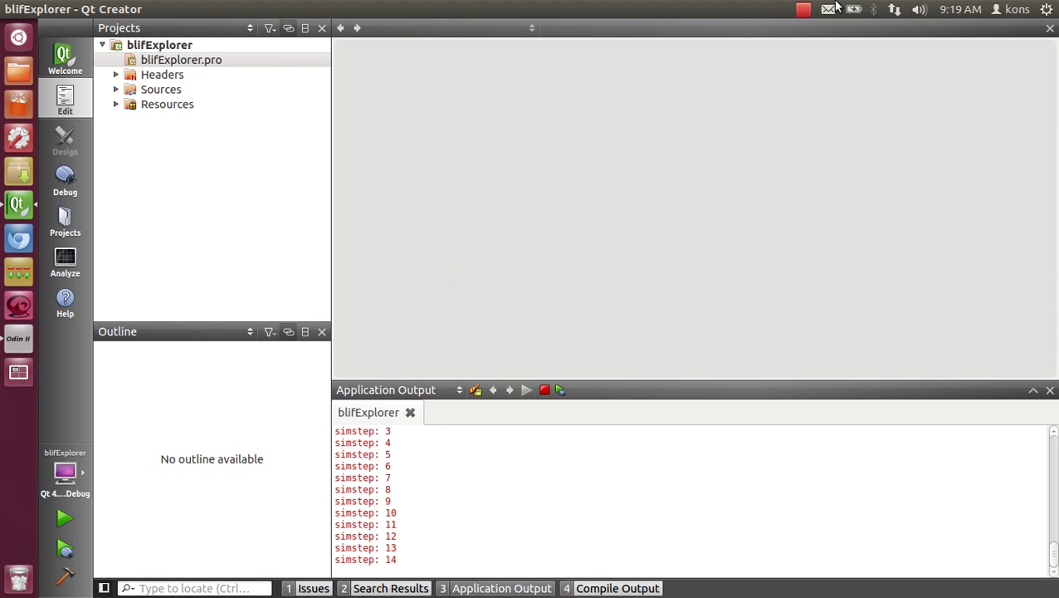
{"action": "left_click", "coordinate": [804, 10]}
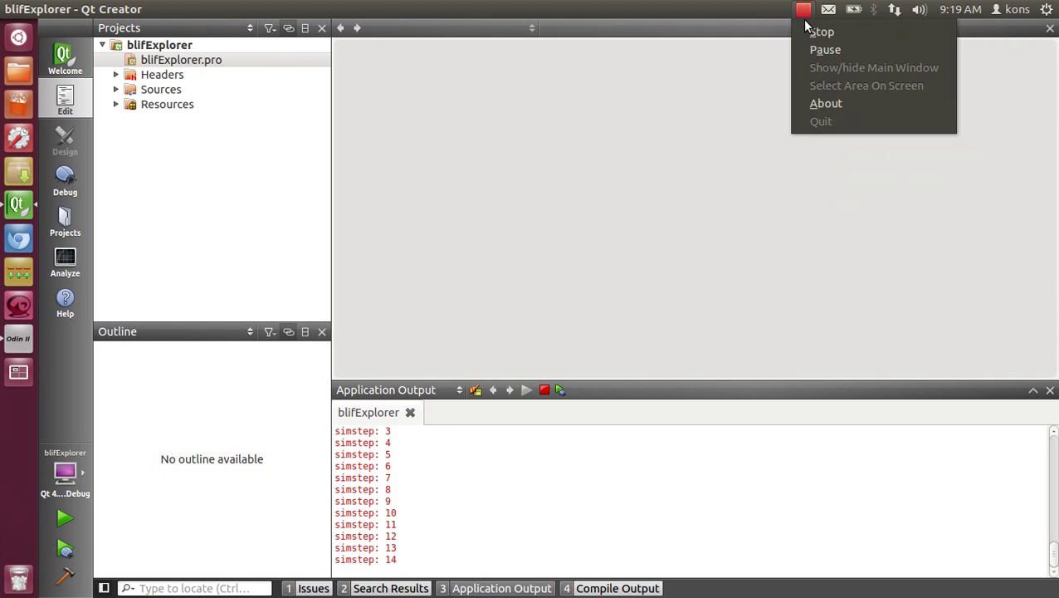